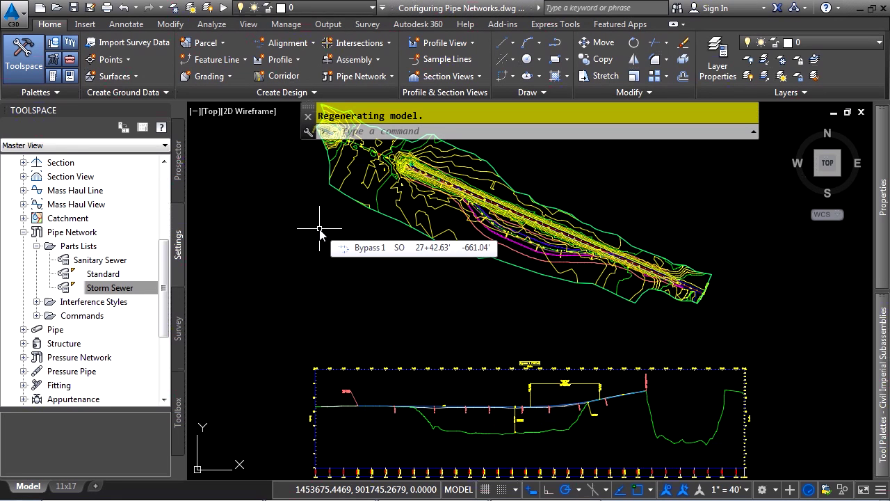
Collapse the pipe network Parts Lists and open the Double Line (Storm) pipe style for editing.
click(37, 247)
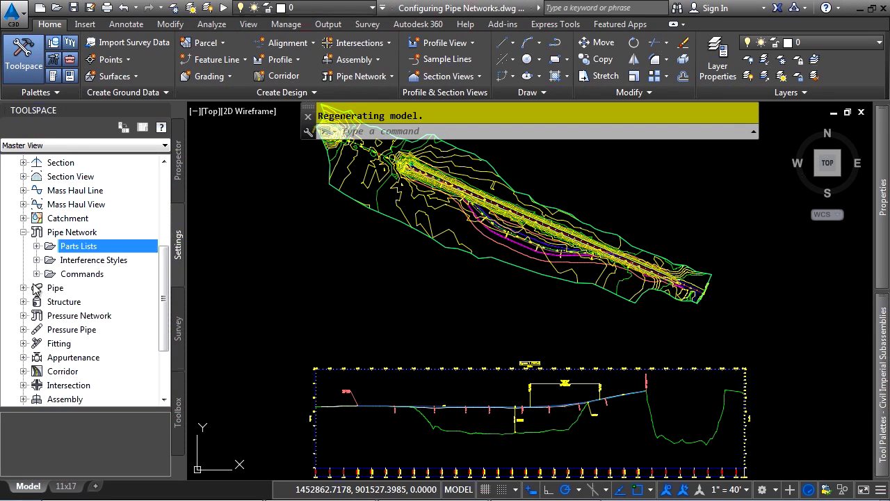
scroll(27, 306, down, 1)
click(23, 246)
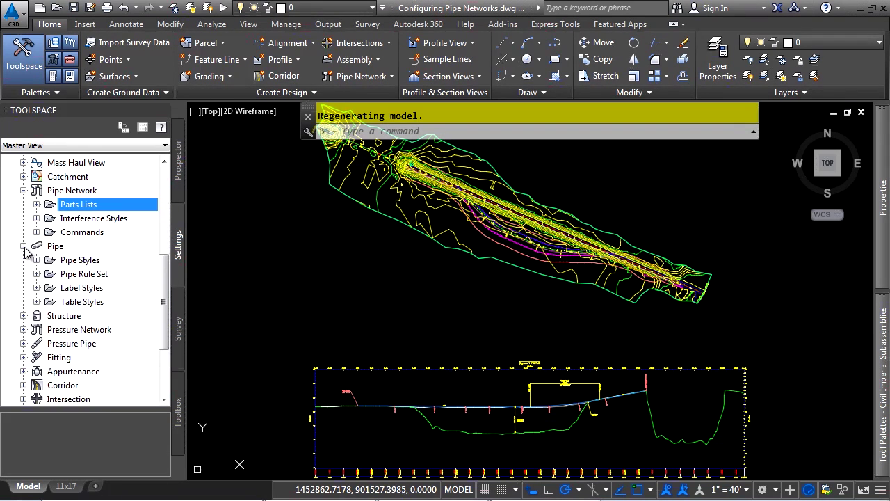
click(37, 260)
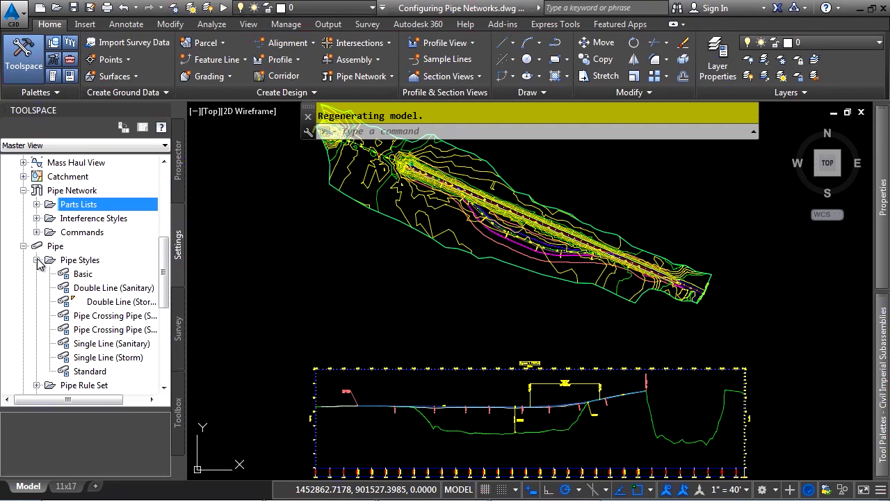
scroll(104, 285, down, 1)
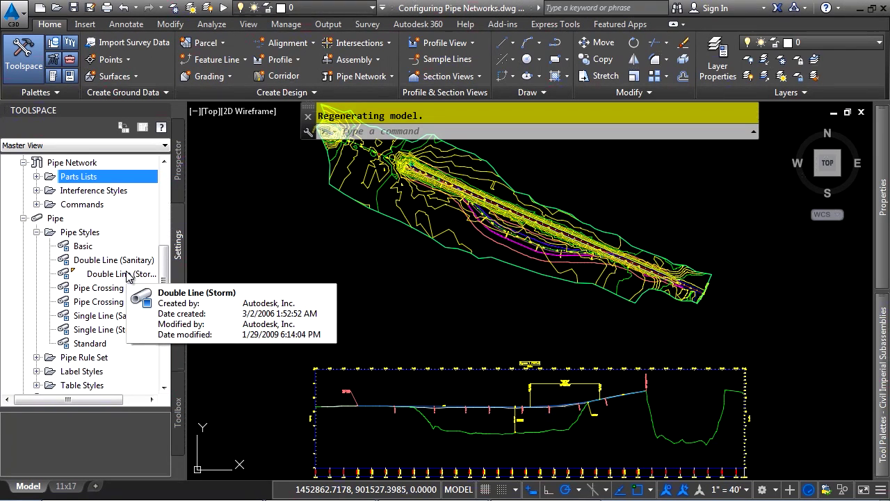
double_click(126, 274)
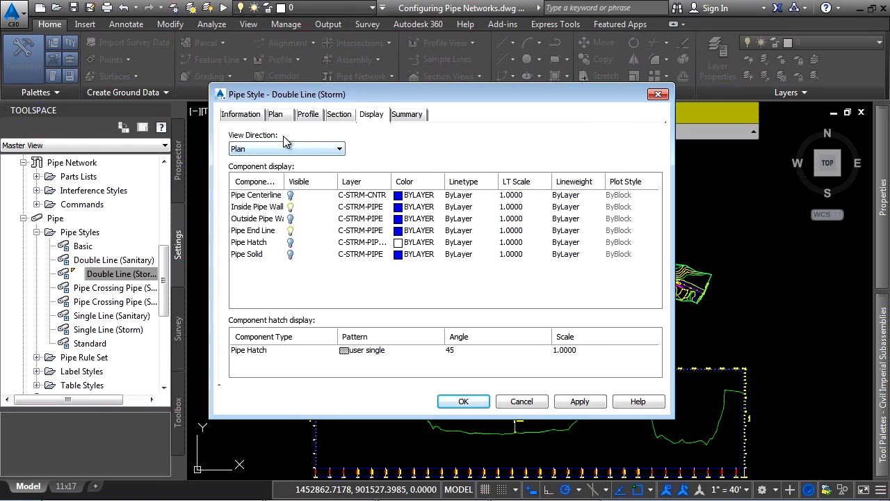
Review the plan, profile, section and component display settings of the Double Line (Storm) pipe style, and close it.
click(276, 114)
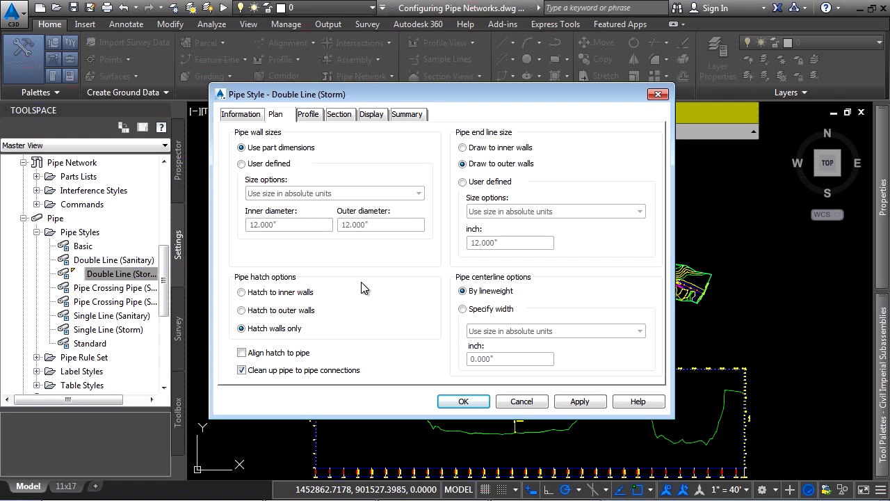
click(309, 114)
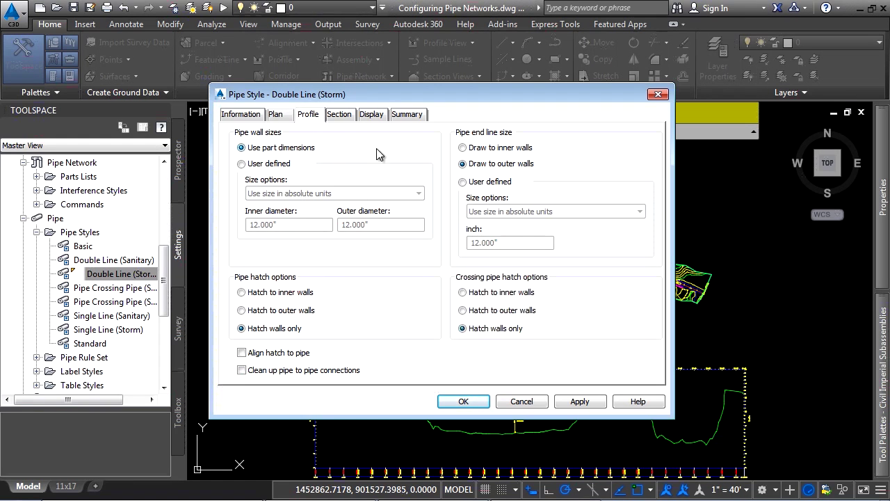
click(339, 114)
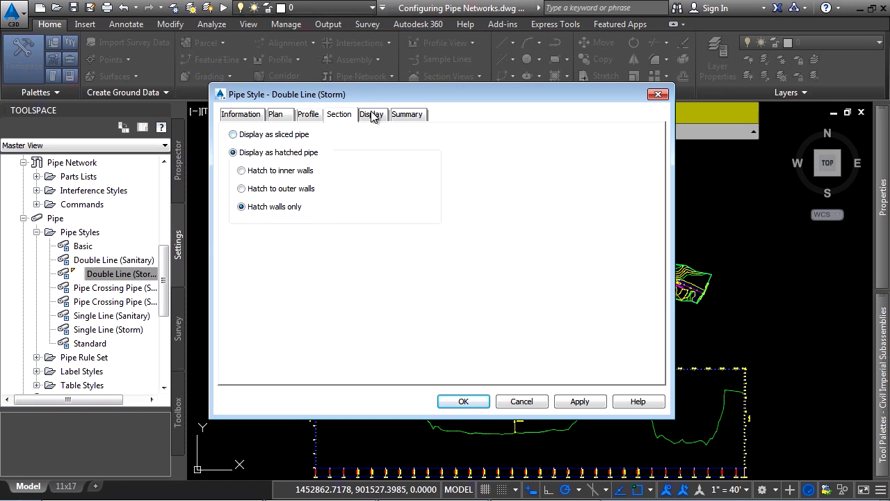
click(372, 115)
drag(345, 281, 238, 188)
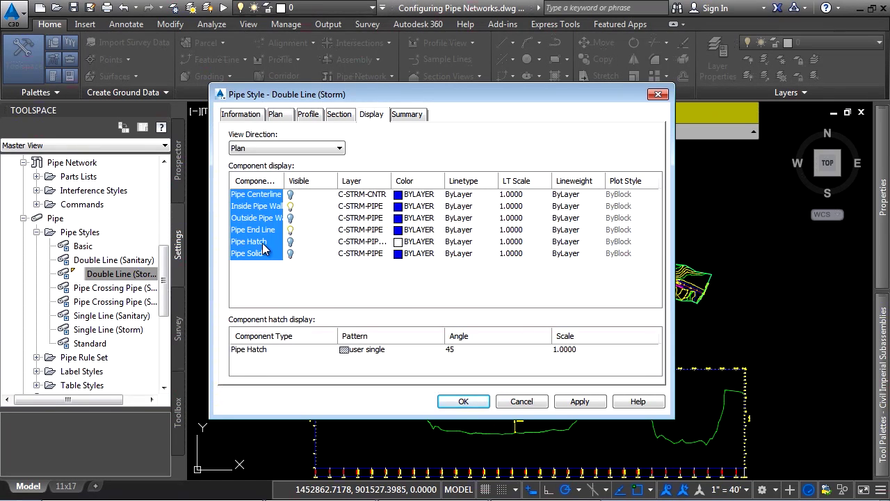
click(264, 241)
click(283, 151)
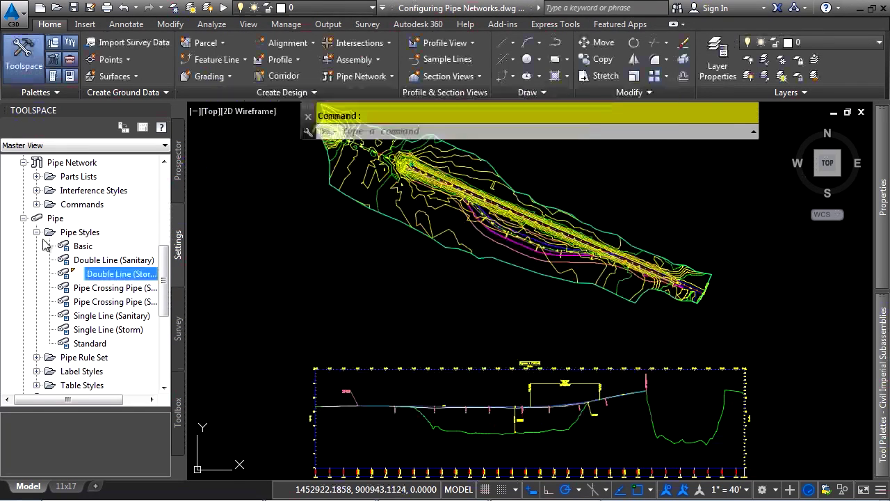
Collapse the pipe styles and open the Catch Basin structure style for editing.
click(36, 232)
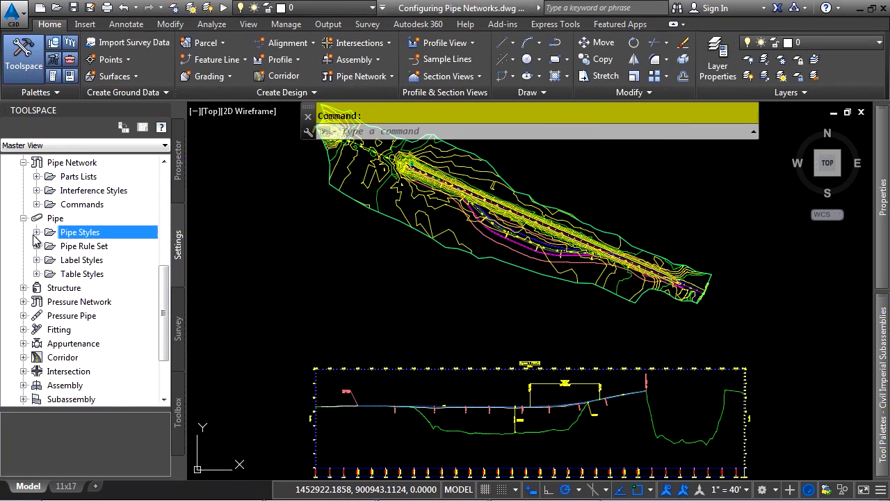
click(23, 288)
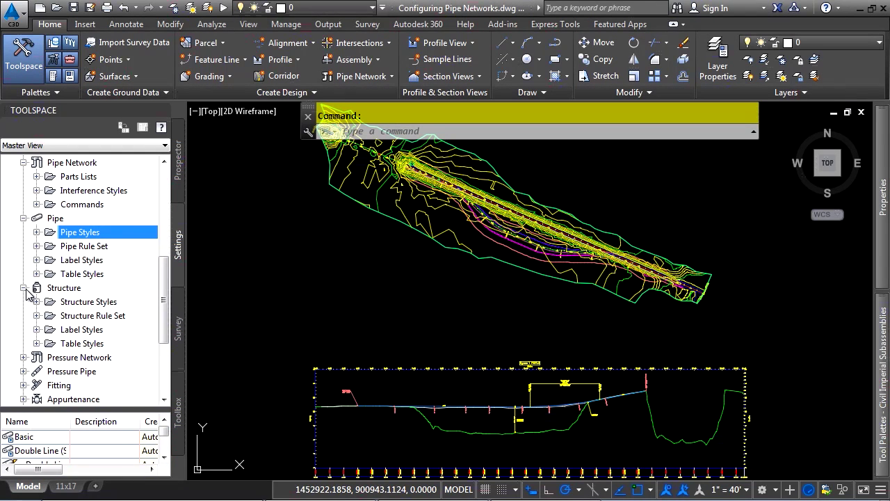
click(36, 301)
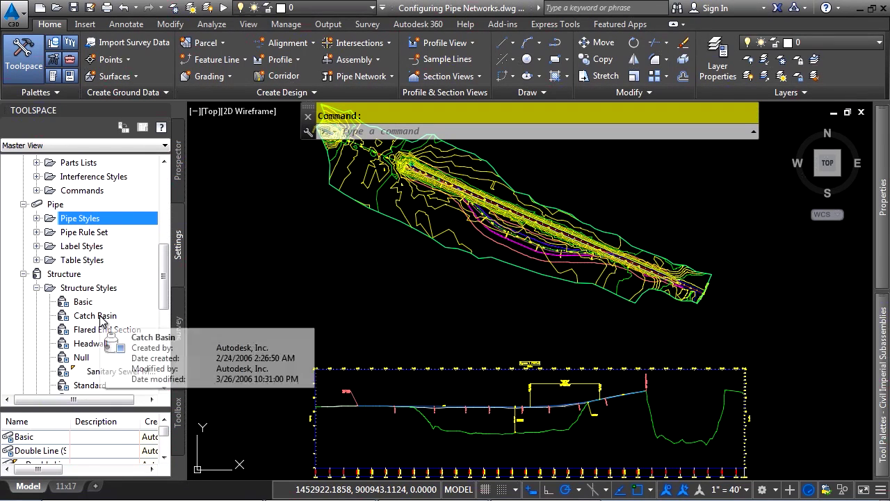
click(116, 316)
double_click(121, 315)
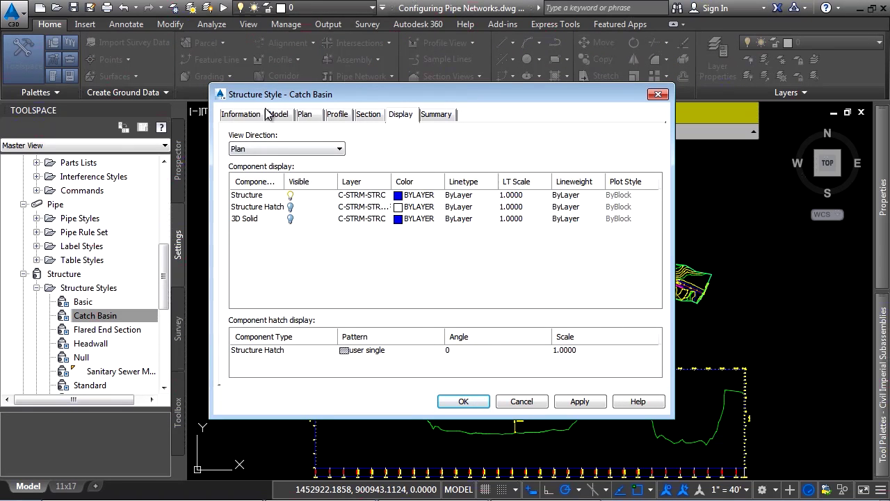
Examine the Catch Basin style's model settings and compare its outer part boundary and user defined part options in plan.
click(287, 118)
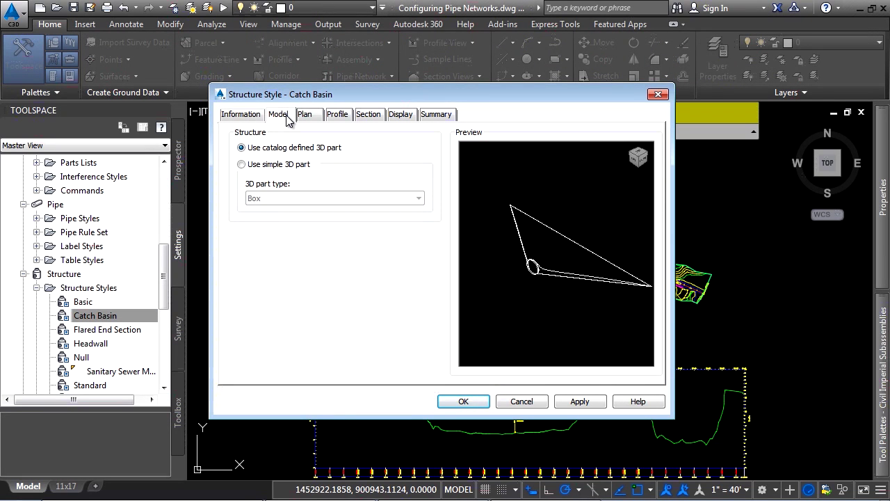
scroll(530, 310, down, 2)
scroll(530, 310, up, 2)
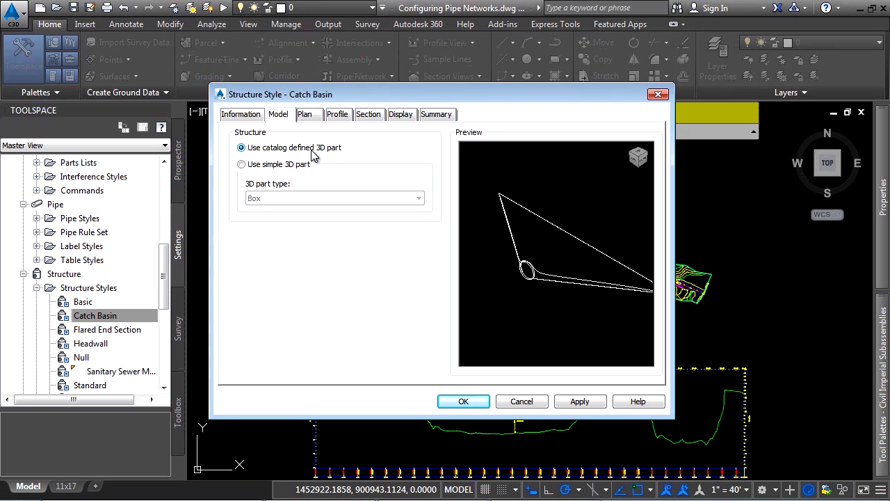
click(307, 115)
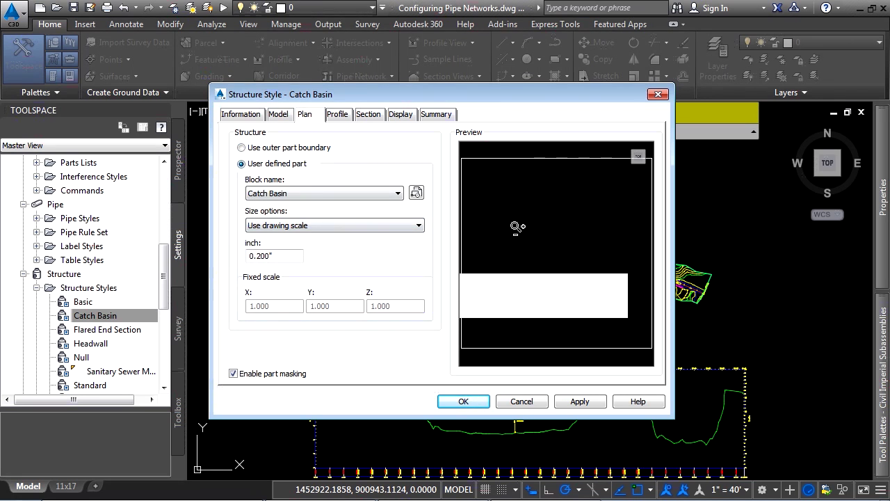
click(311, 149)
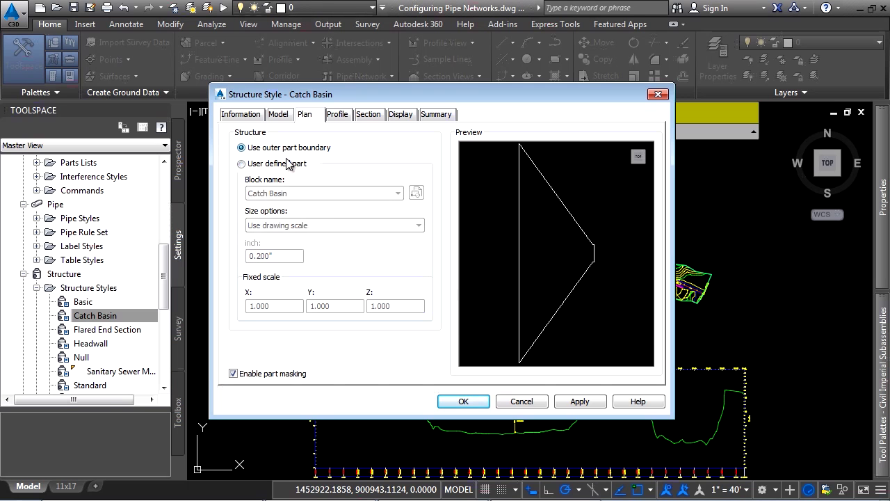
click(282, 166)
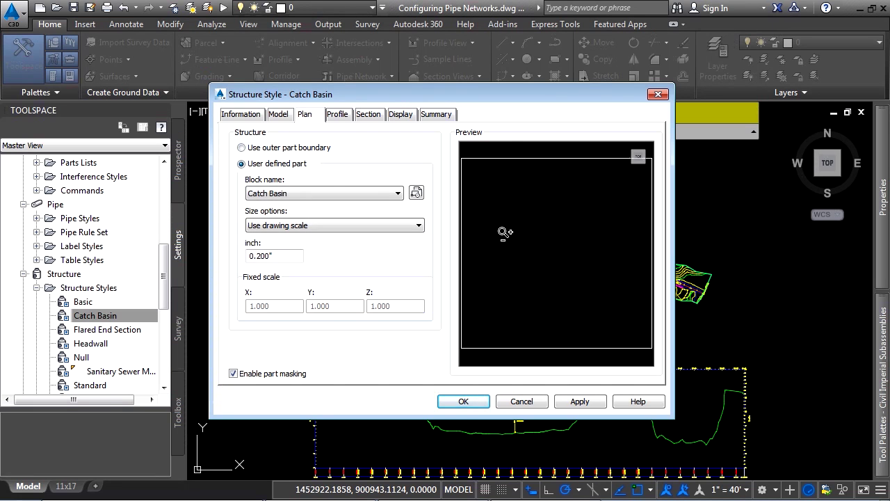
Review the Catch Basin style's profile, section and display settings with the available view directions, and close it without saving.
click(340, 116)
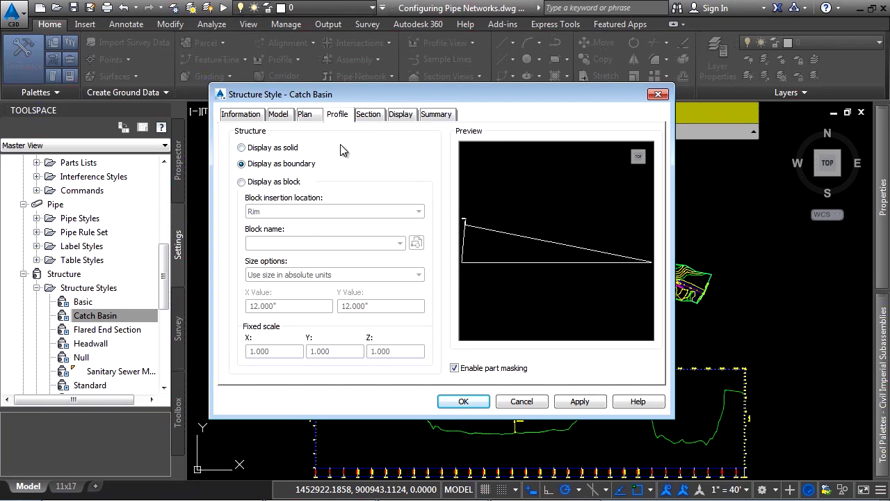
click(379, 115)
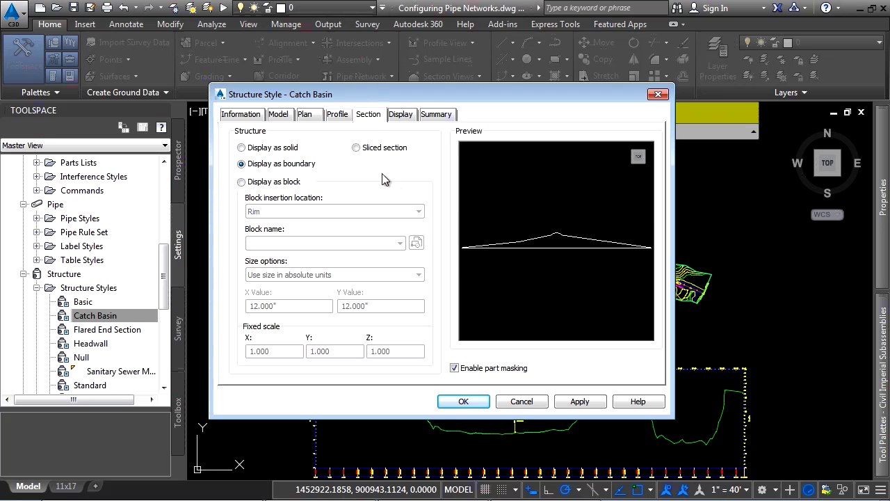
click(402, 115)
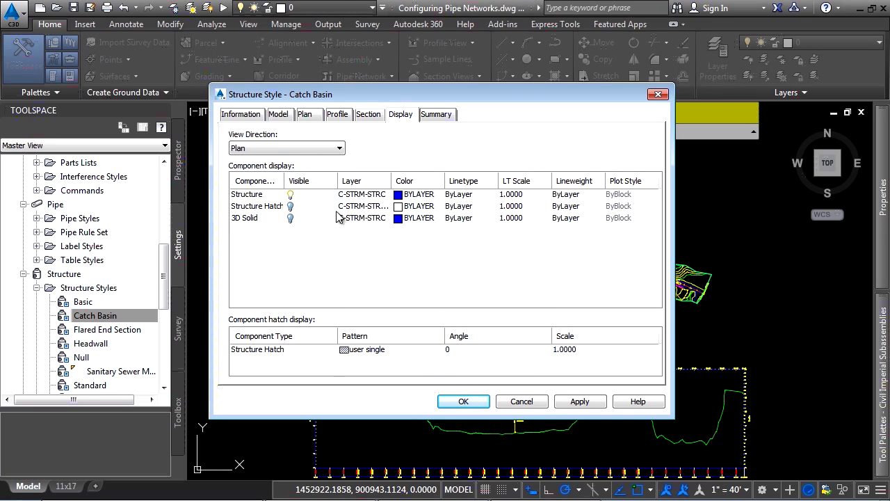
click(340, 149)
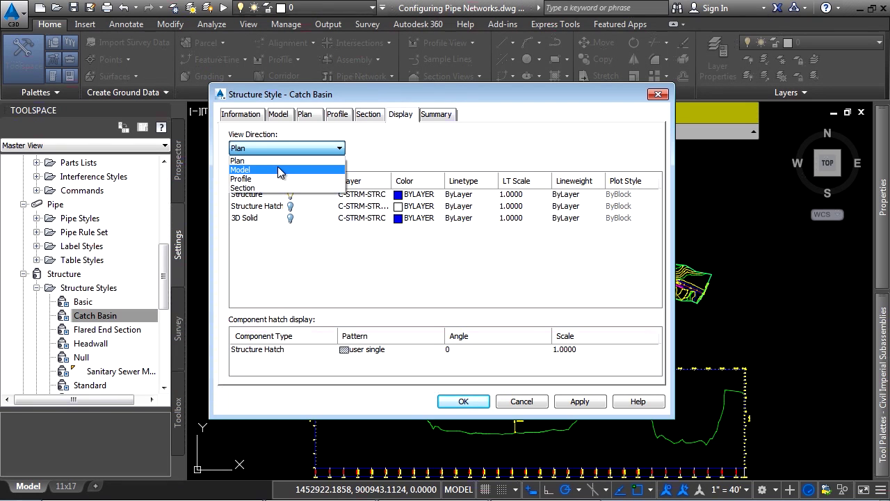
click(422, 267)
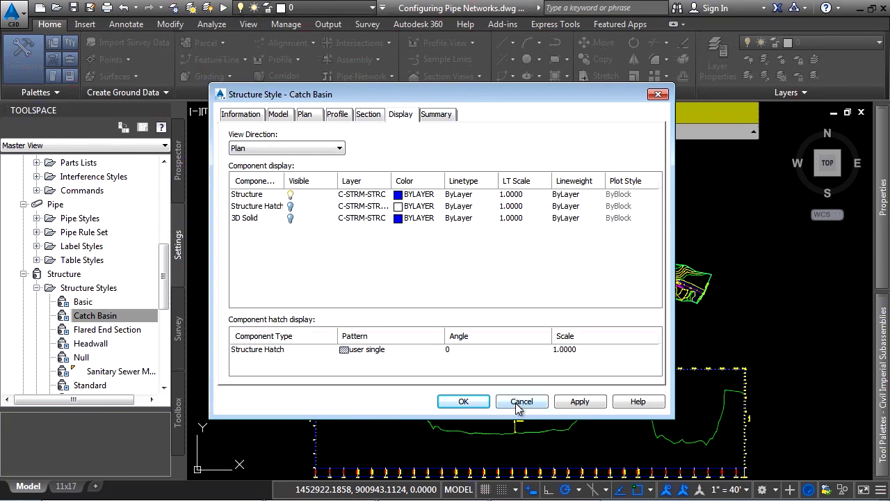
click(521, 402)
Open the Basic pipe rule set and examine the parameters of its Cover And Slope and Length Check rules.
click(37, 288)
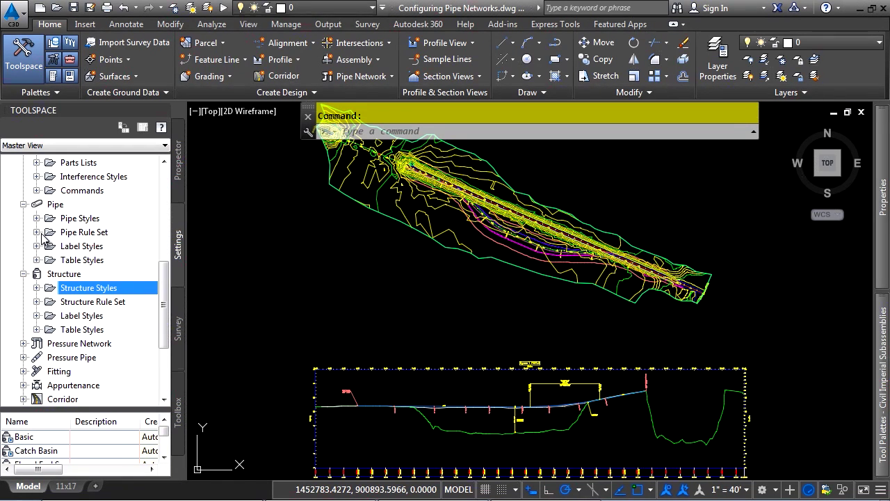
click(37, 232)
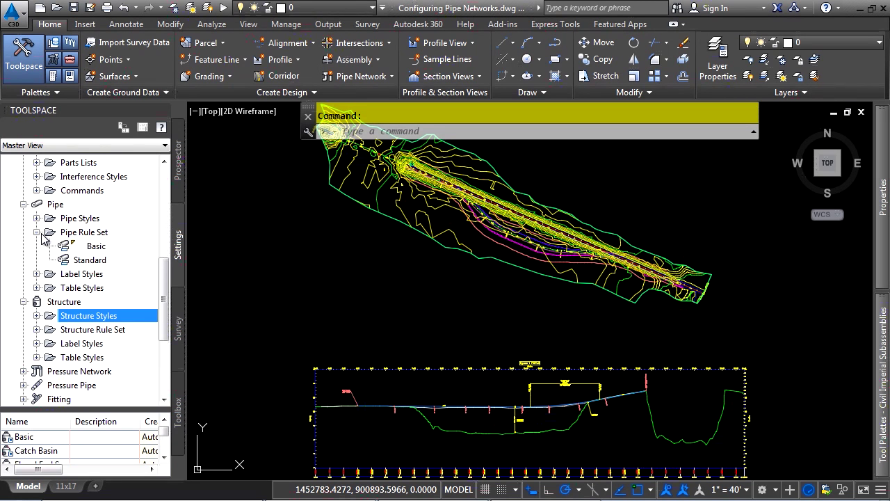
double_click(96, 246)
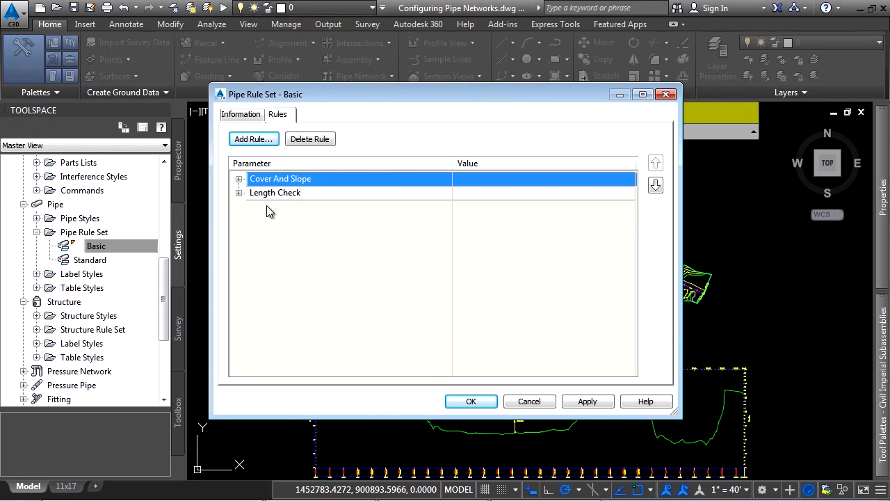
click(239, 178)
click(239, 249)
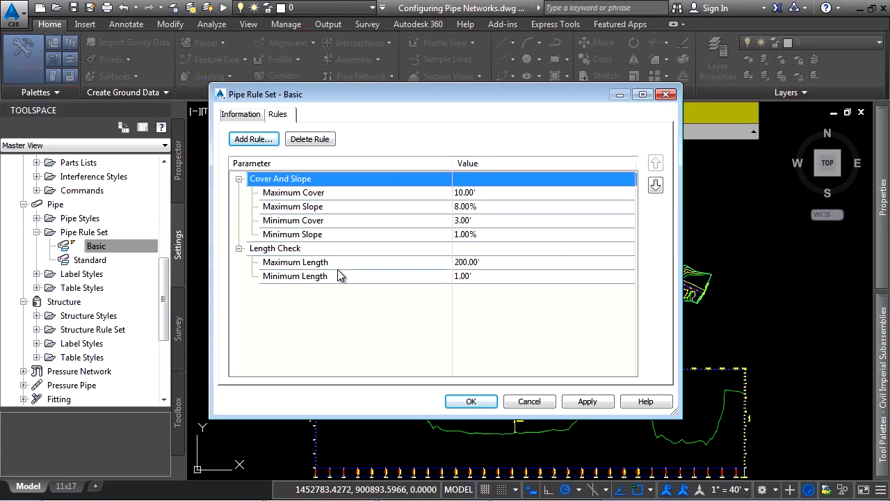
Add the Storm Sewer rule Pipe to Pipe Match to the Basic pipe rule set.
click(262, 140)
click(390, 184)
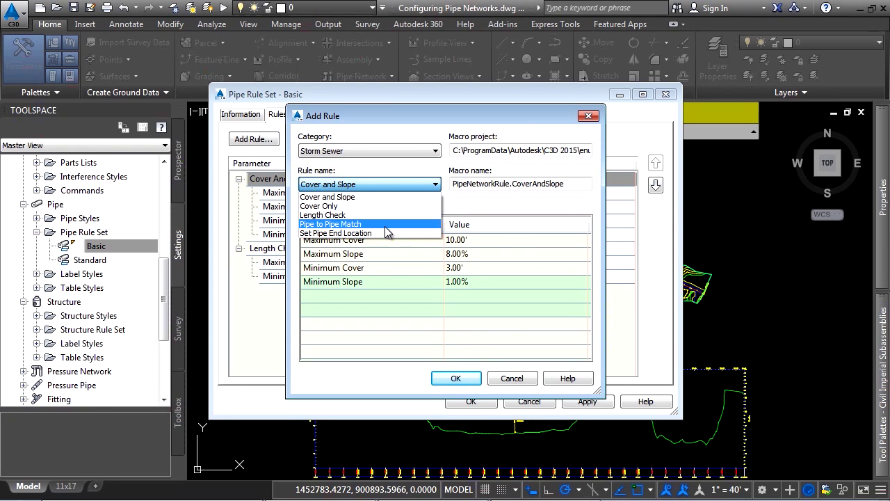
click(385, 225)
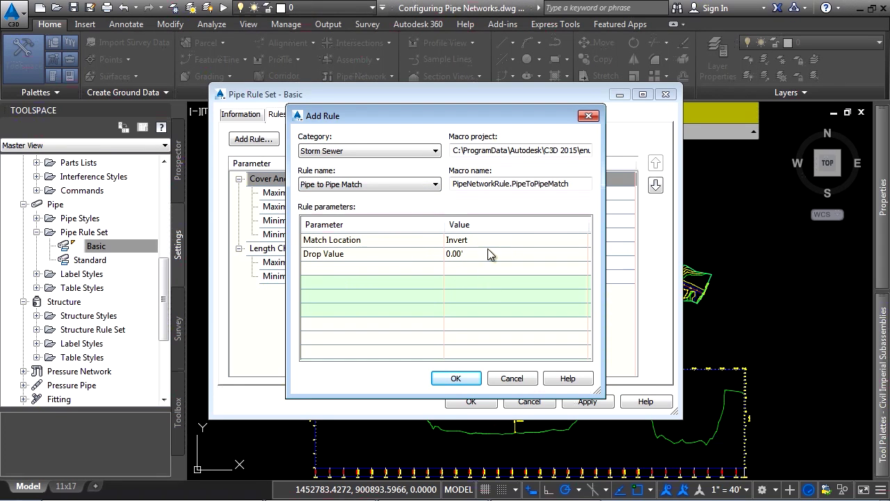
click(460, 381)
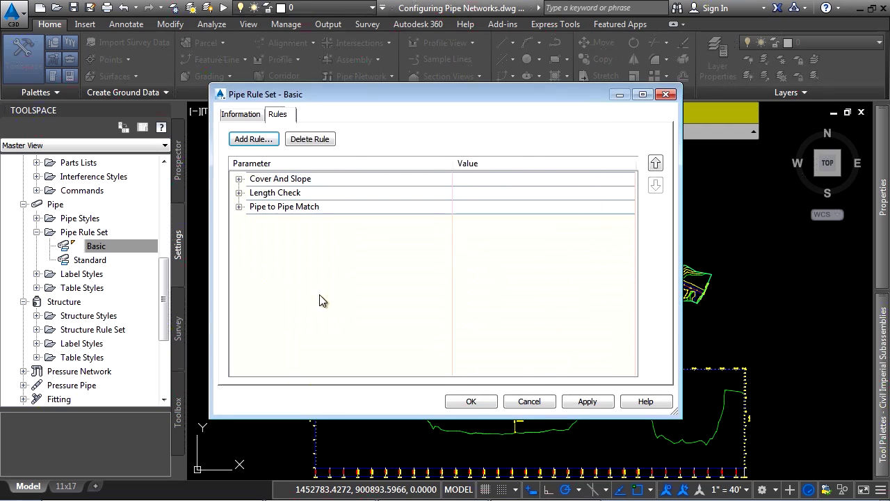
Check the Match Location options of the Pipe to Pipe Match rule and move the rule above Length Check.
click(239, 207)
click(487, 221)
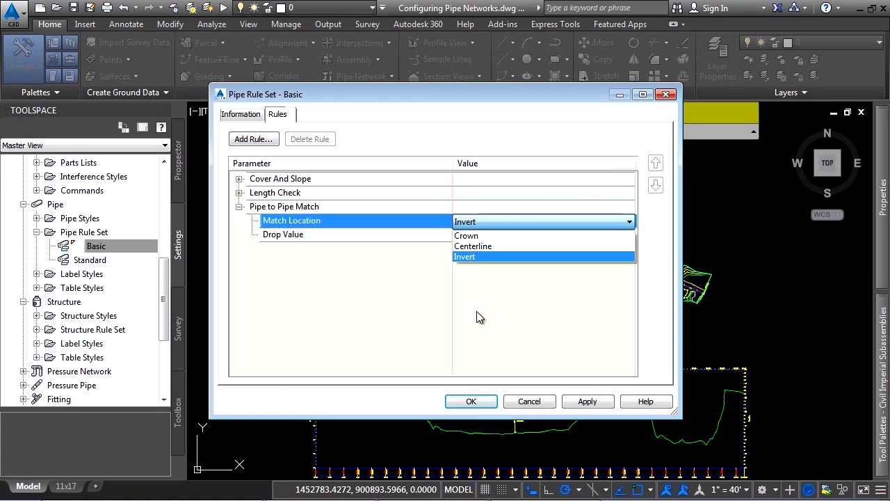
click(508, 314)
click(579, 207)
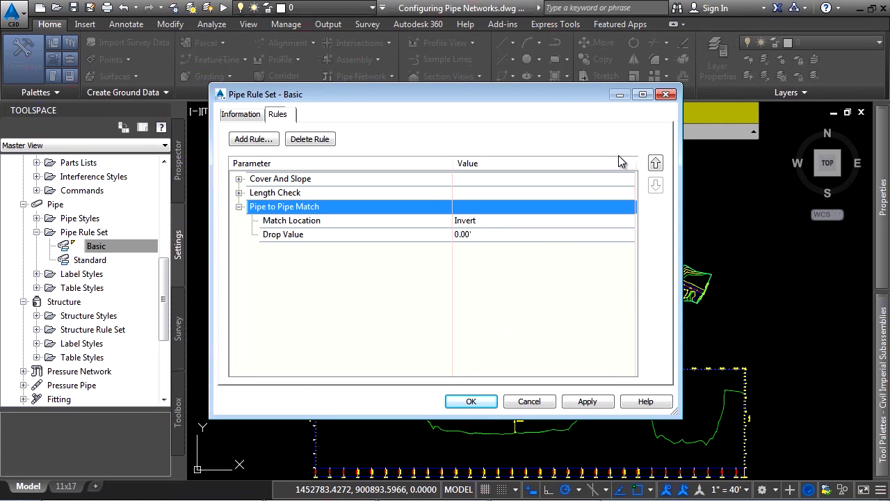
click(655, 165)
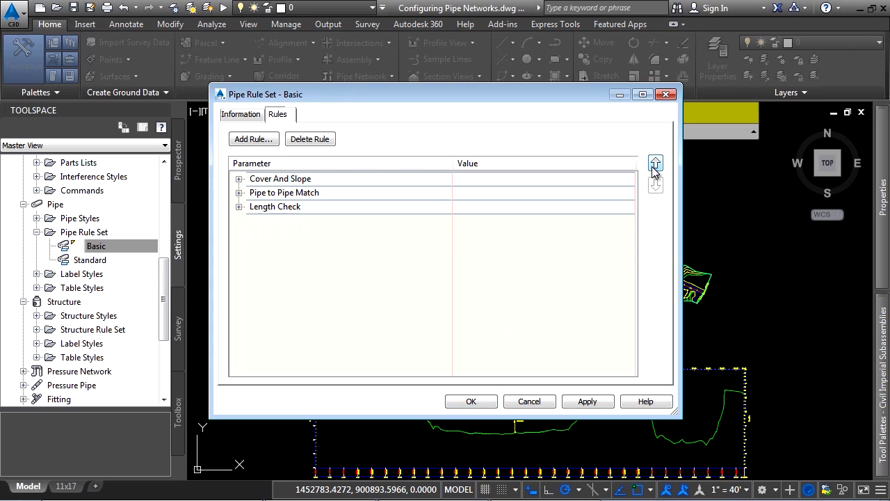
Delete the Pipe to Pipe Match rule from the Basic pipe rule set.
click(278, 192)
click(310, 139)
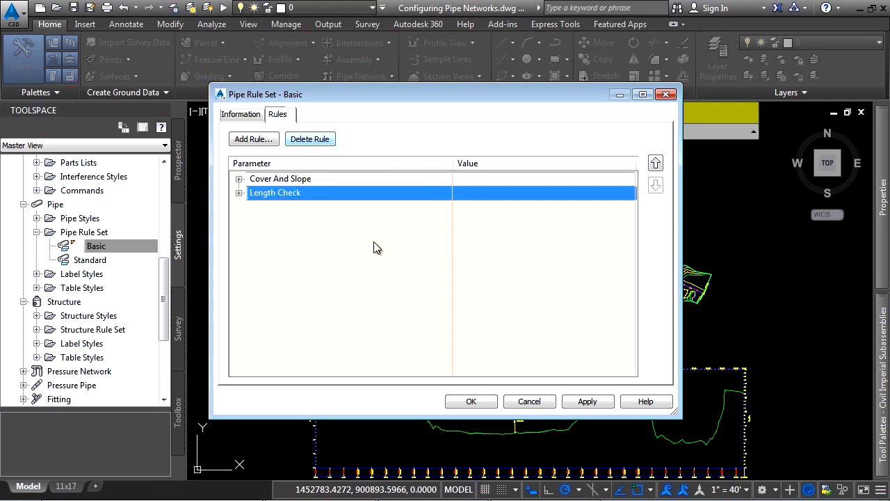
Close the Basic pipe rule set without saving and examine the rule parameters of the Basic structure rule set.
click(539, 404)
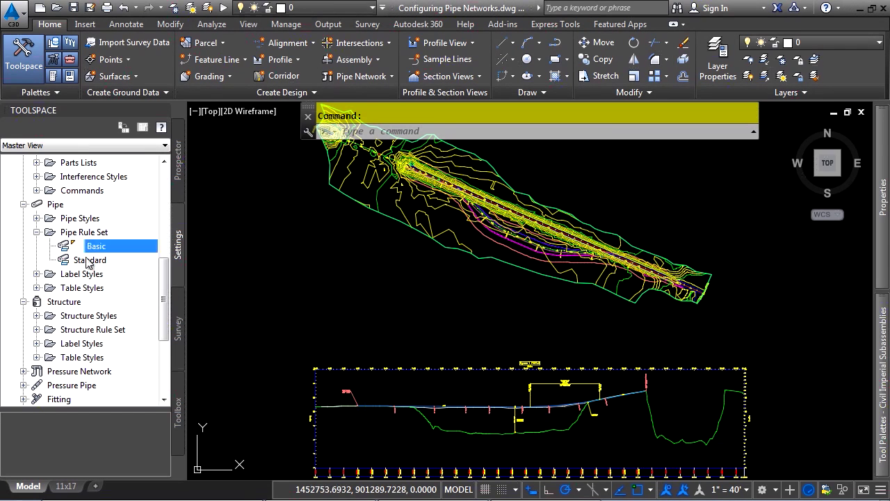
click(38, 232)
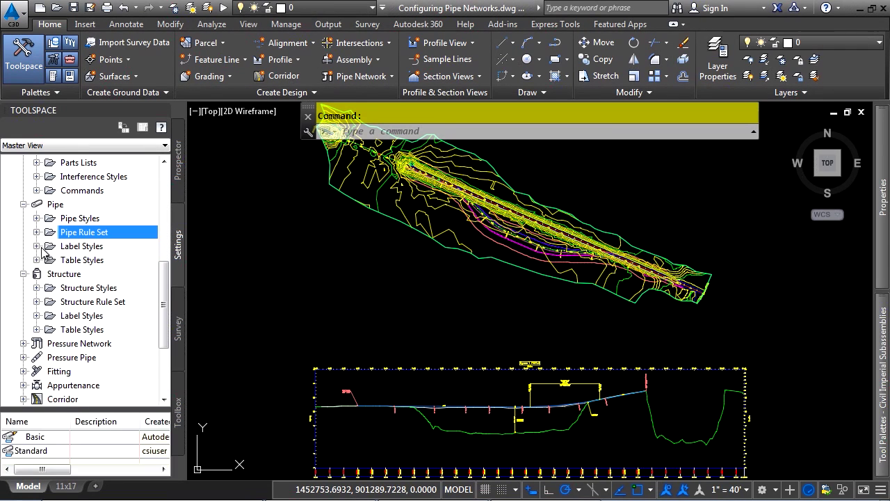
click(37, 302)
double_click(94, 316)
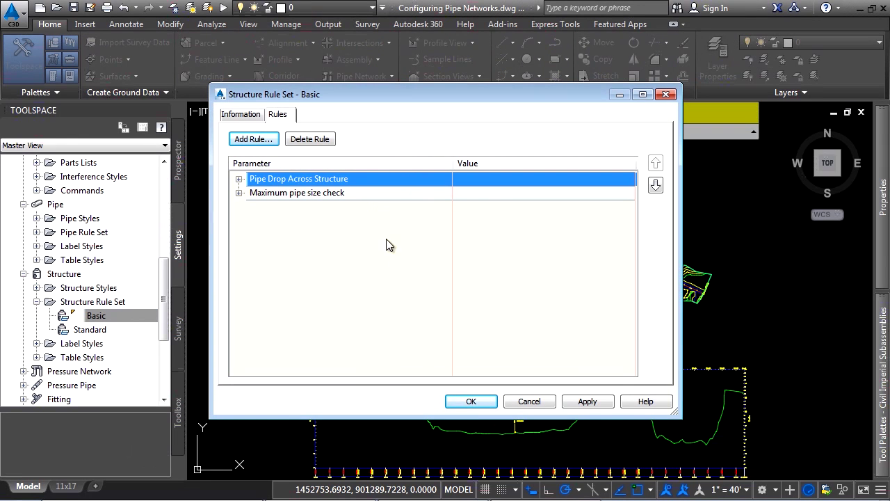
click(238, 178)
click(238, 234)
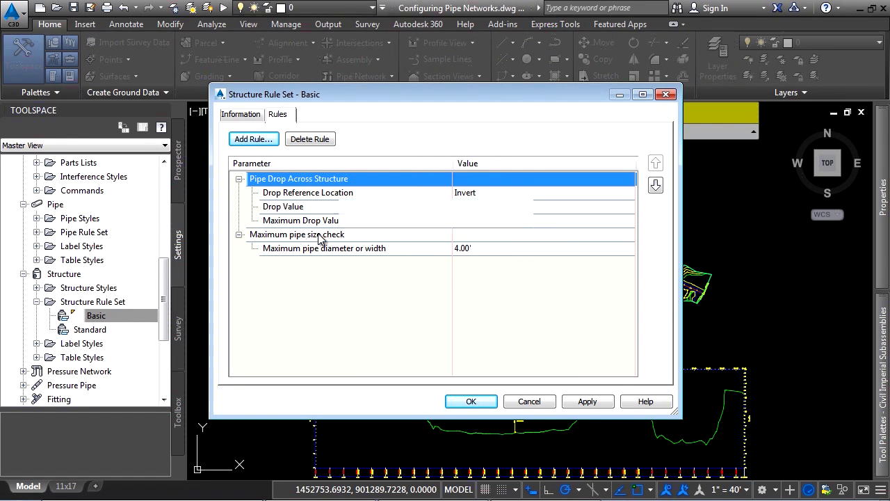
Check which rules can be added to the Basic structure rule set, and close it without adding any.
click(257, 139)
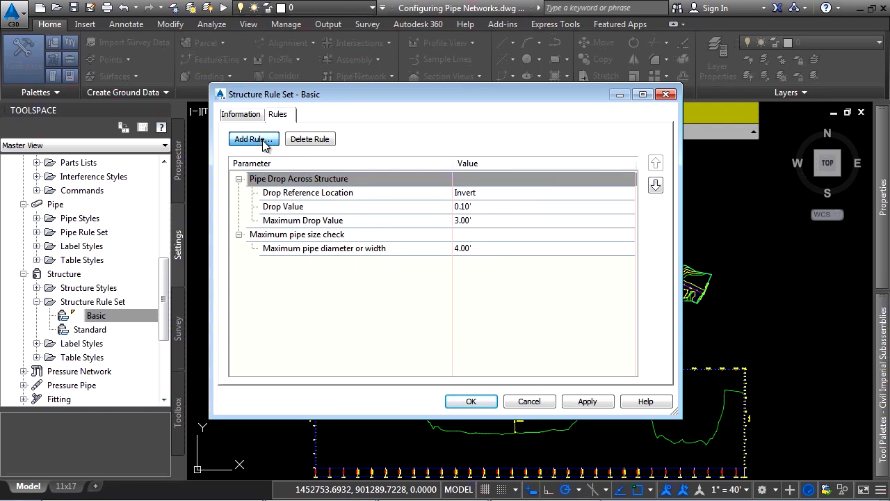
click(374, 185)
click(341, 215)
click(455, 377)
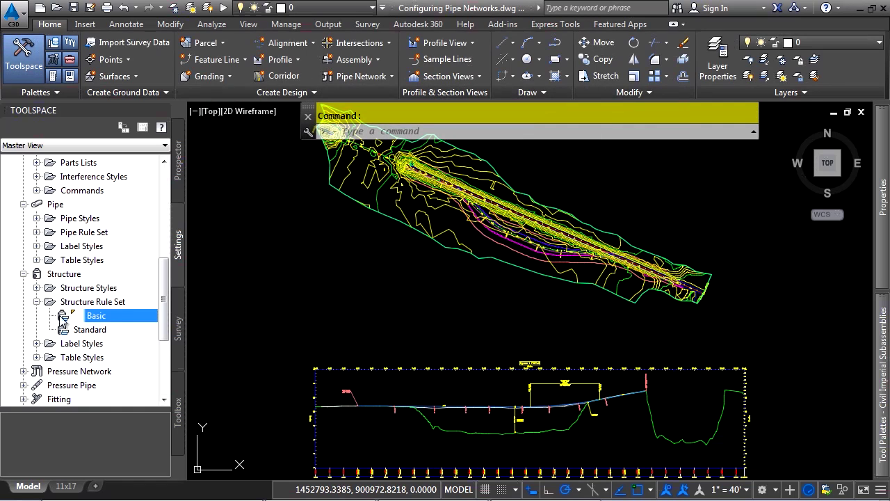
click(38, 301)
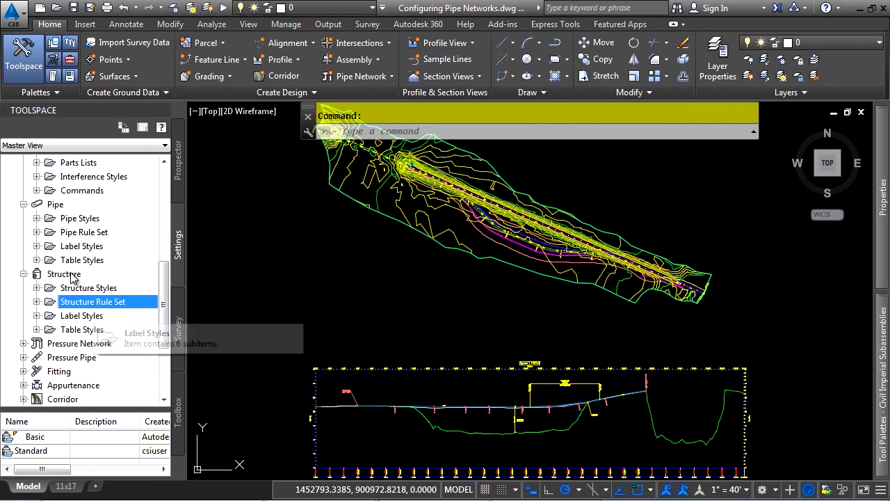
Open the Storm Sewer parts list of the Pipe Network collection for editing.
scroll(66, 281, up, 3)
click(37, 260)
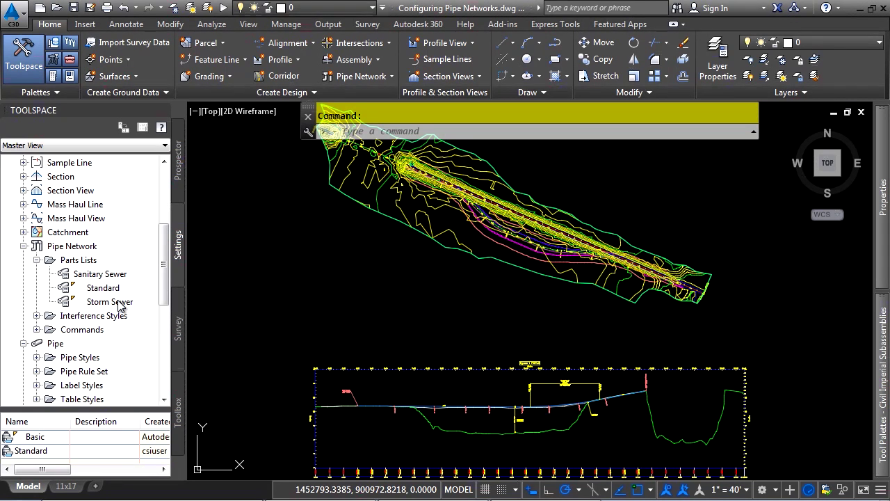
click(309, 91)
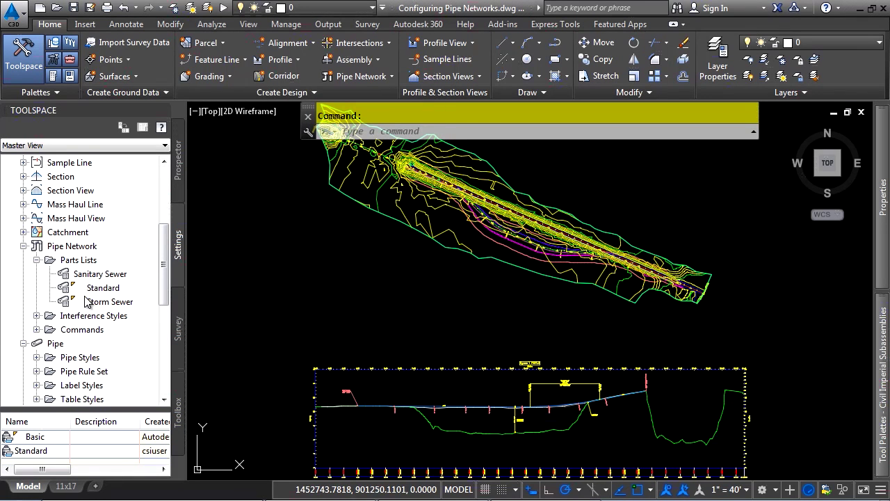
click(106, 302)
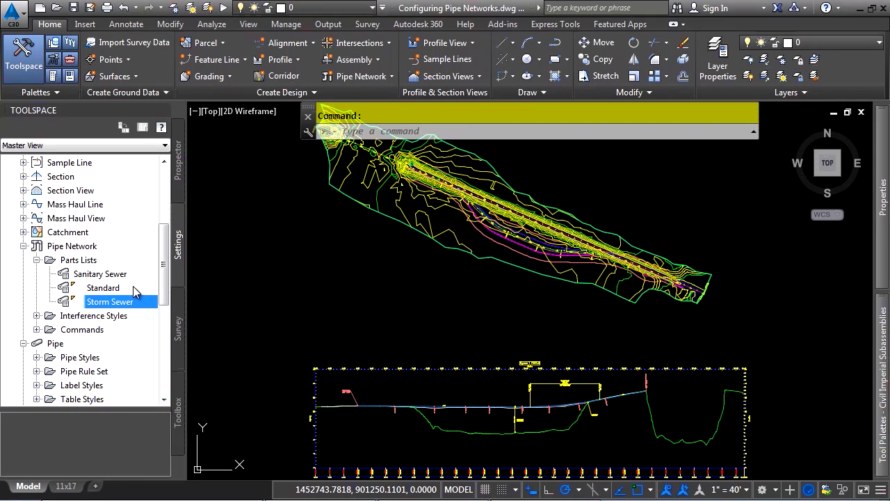
double_click(112, 304)
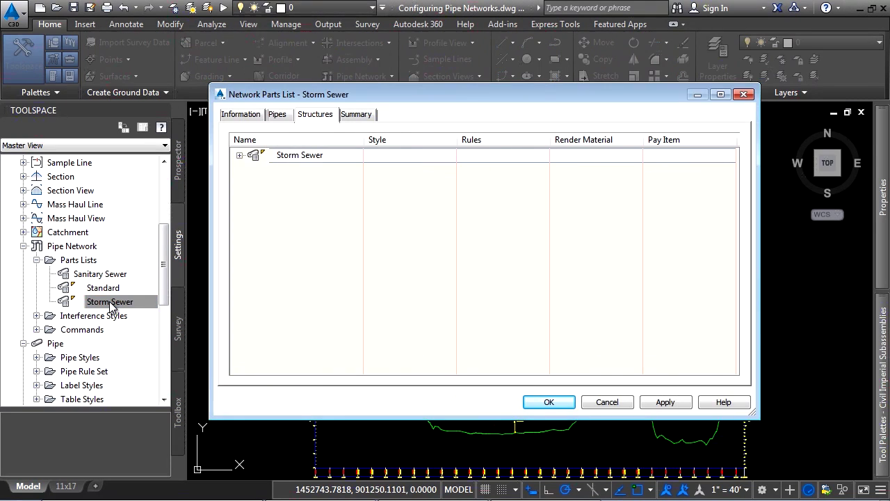
Review the parts list's general information and summary, and the concrete pipe sizes with their styles, rules, render materials and pay items.
click(238, 115)
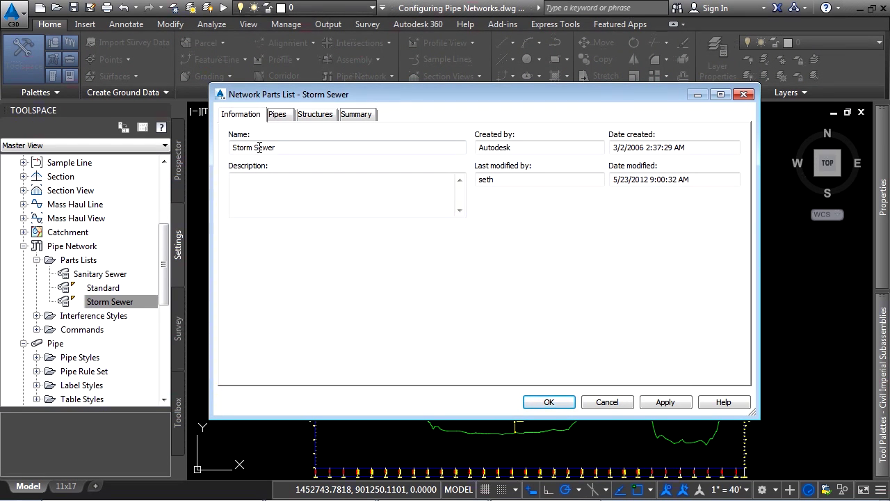
click(281, 115)
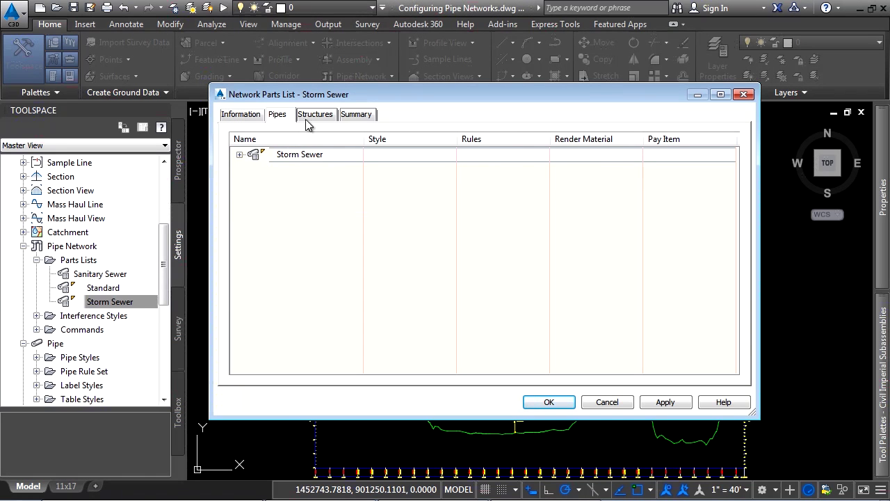
click(354, 116)
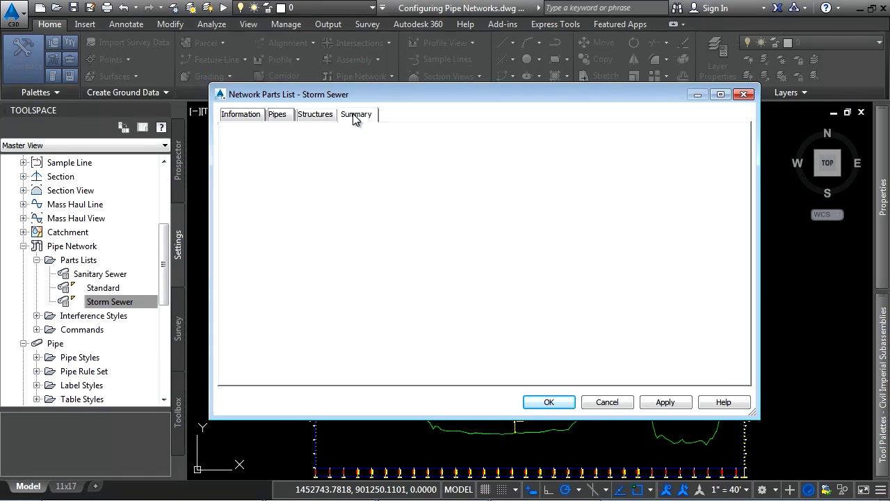
click(281, 118)
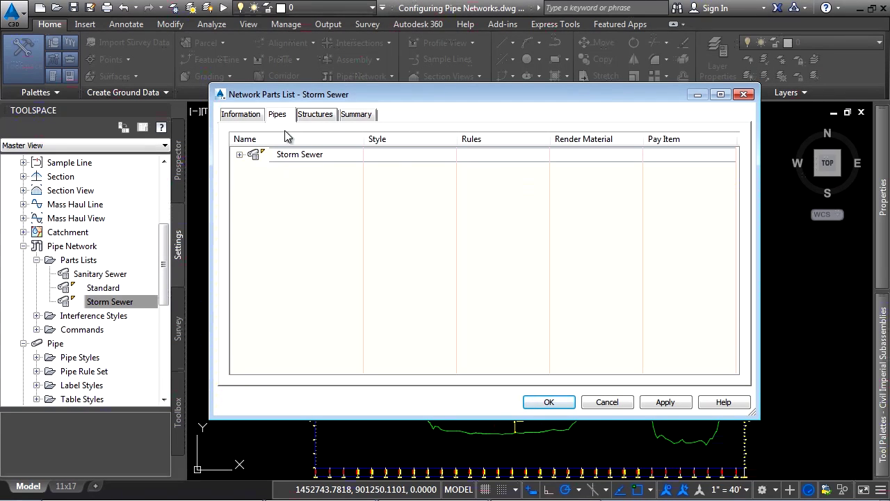
click(239, 155)
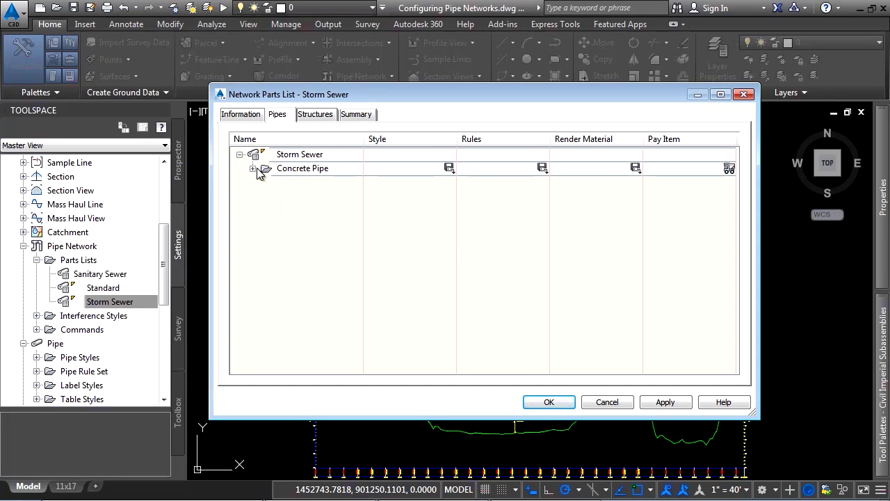
click(253, 169)
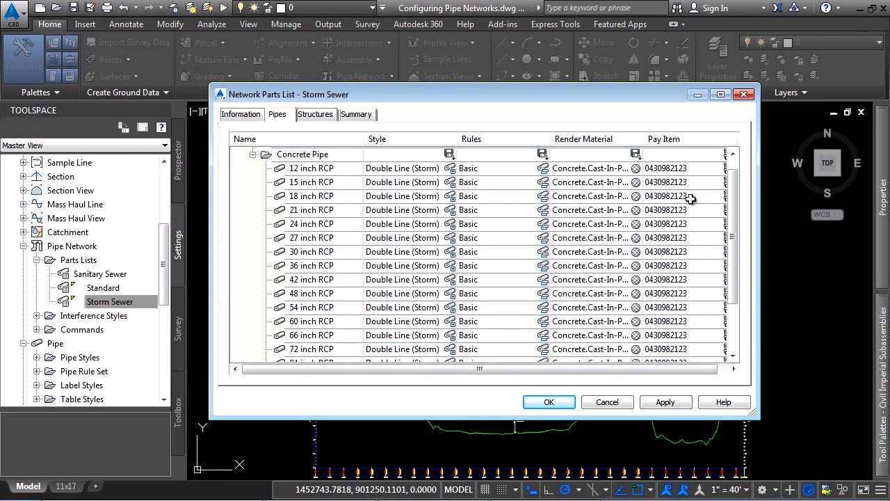
drag(730, 204, 807, 164)
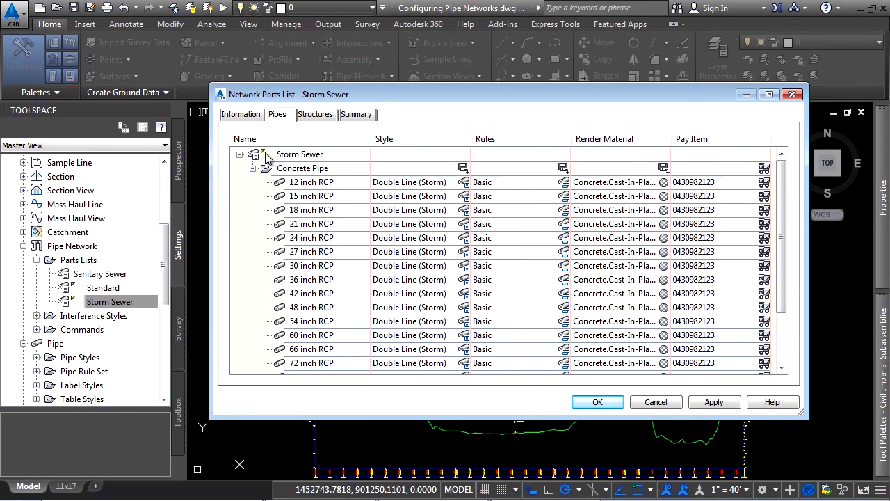
Start adding a part family to the Storm Sewer pipes and select Corrugated HDPE Pipe in the part catalog.
click(300, 154)
right_click(303, 155)
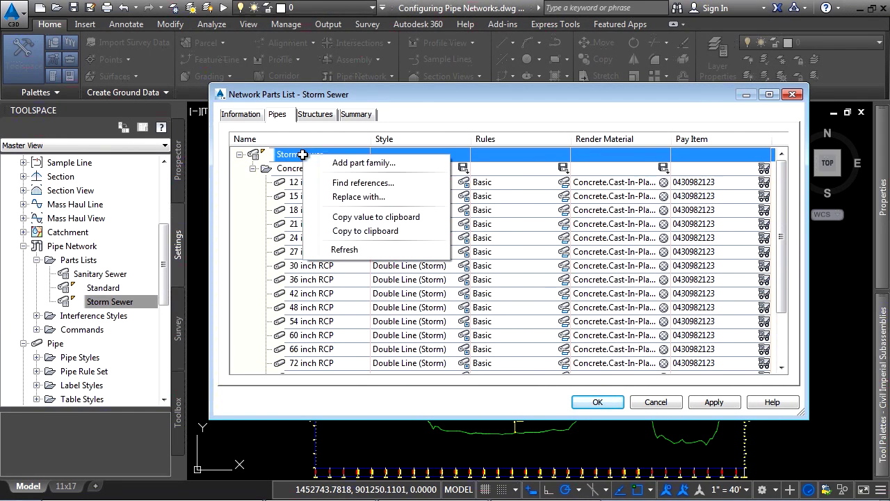
click(351, 162)
click(357, 151)
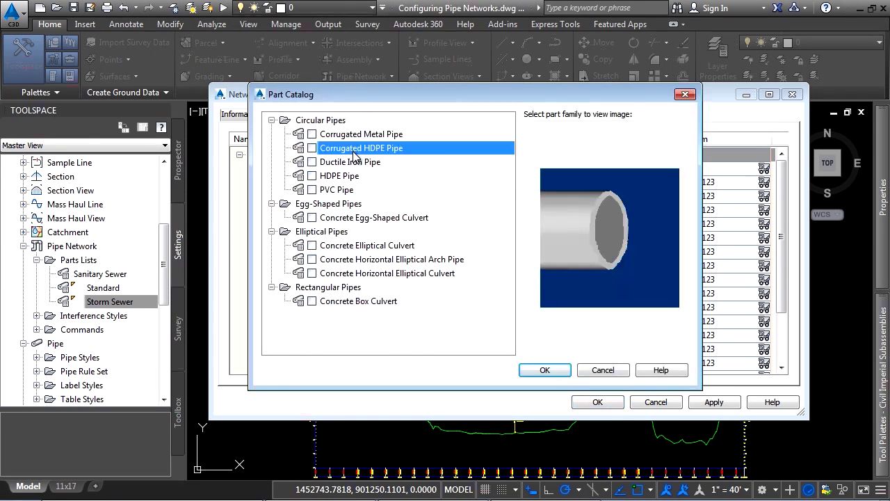
key(space)
Preview the catalog's other pipe families from Ductile Iron Pipe to Concrete Box Culvert, and add only the selected HDPE family.
click(346, 162)
click(336, 177)
click(336, 186)
click(353, 220)
click(365, 246)
click(374, 260)
click(372, 275)
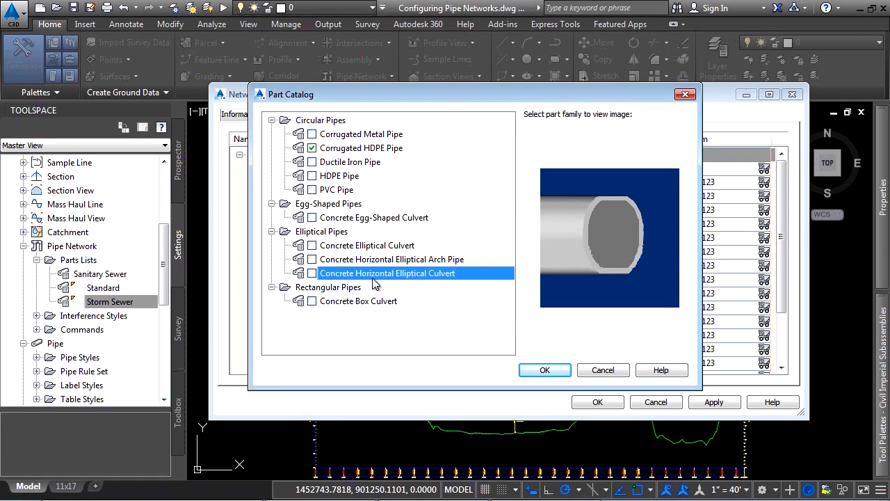
click(368, 301)
click(545, 370)
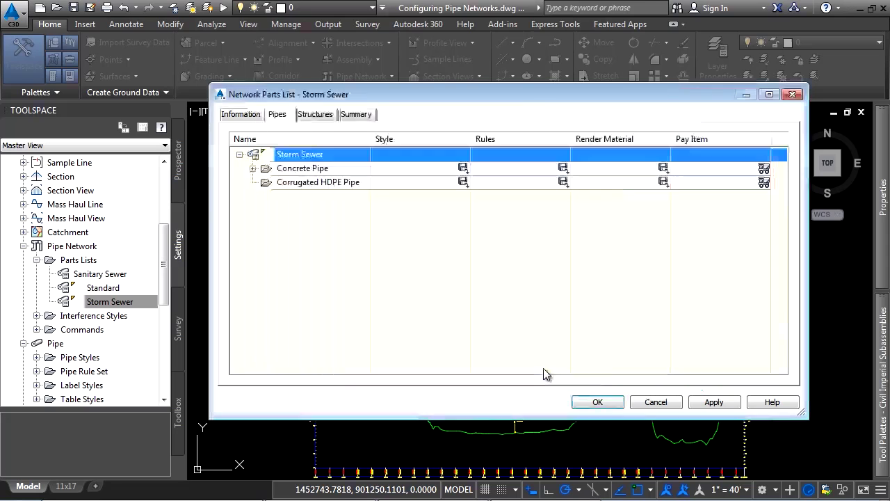
Add part sizes to the Corrugated HDPE Pipe family, including all sizes for wall thickness and inner pipe diameter.
click(299, 182)
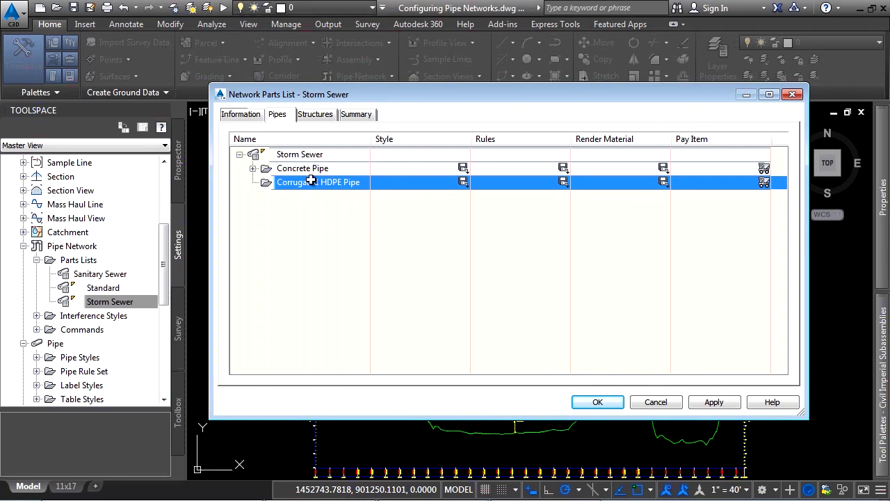
right_click(334, 180)
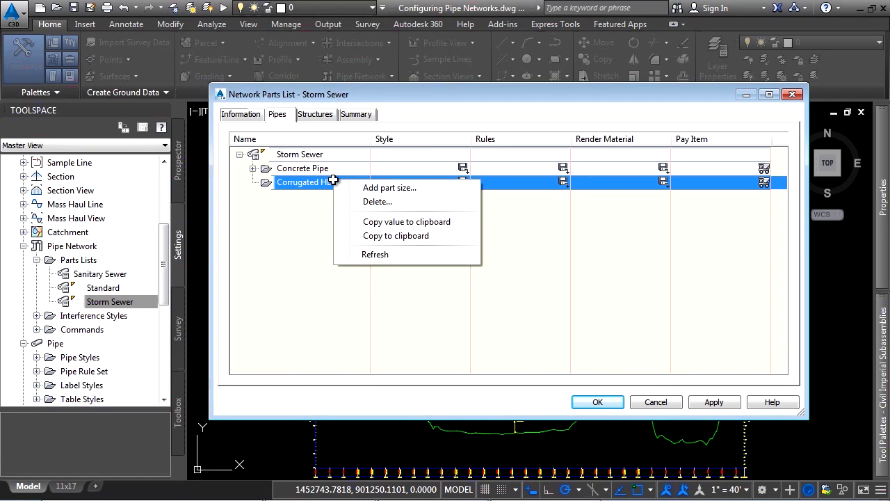
click(415, 187)
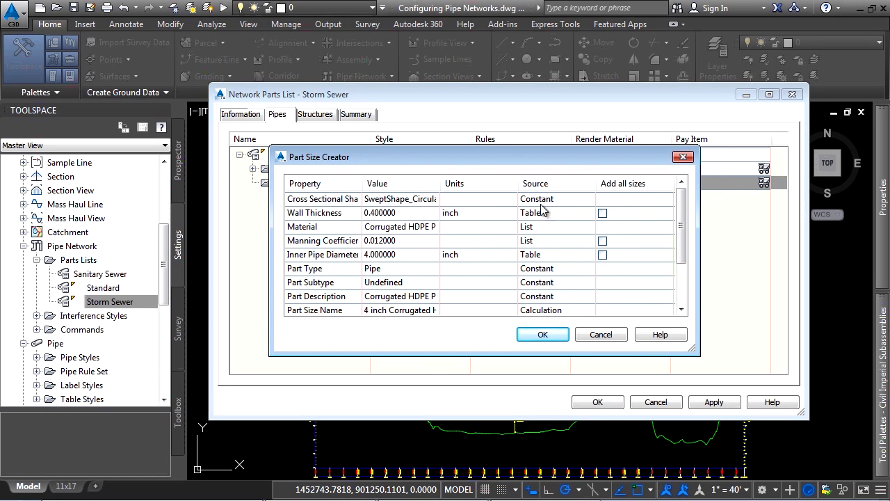
click(602, 212)
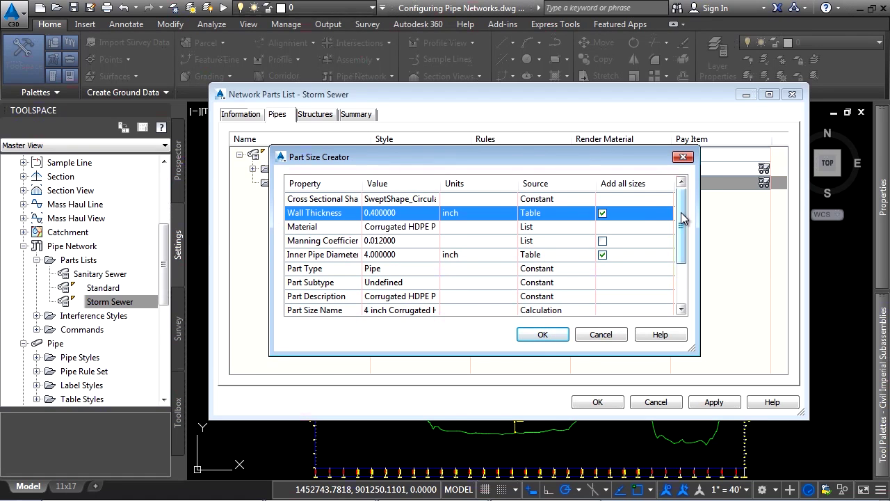
scroll(681, 223, down, 2)
click(415, 270)
click(406, 283)
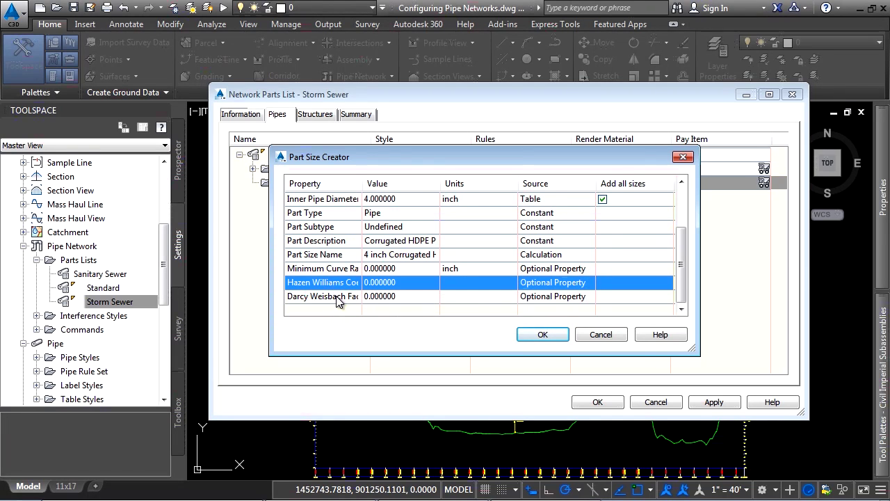
click(543, 335)
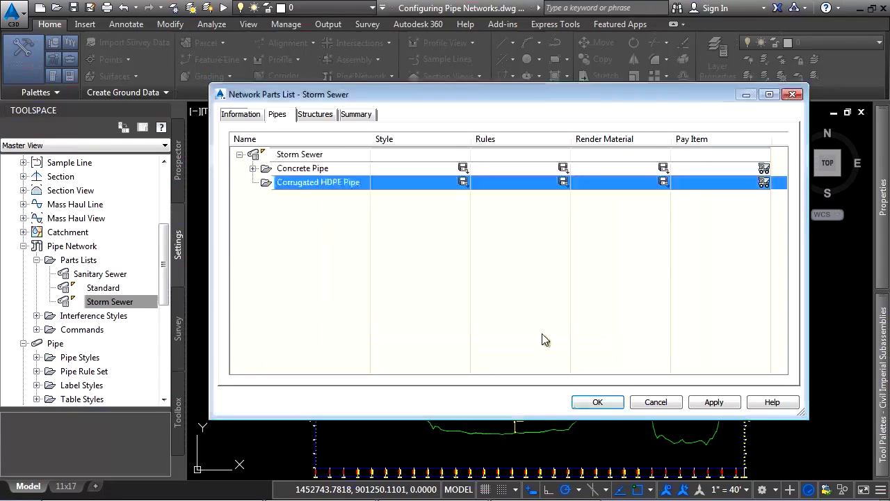
Delete the 30 inch through 60 inch sizes from the Corrugated HDPE Pipe family.
click(253, 182)
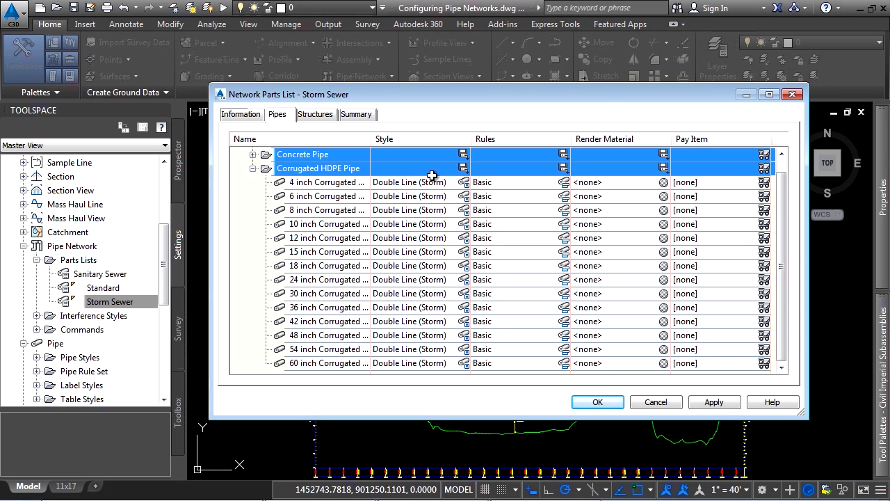
click(299, 293)
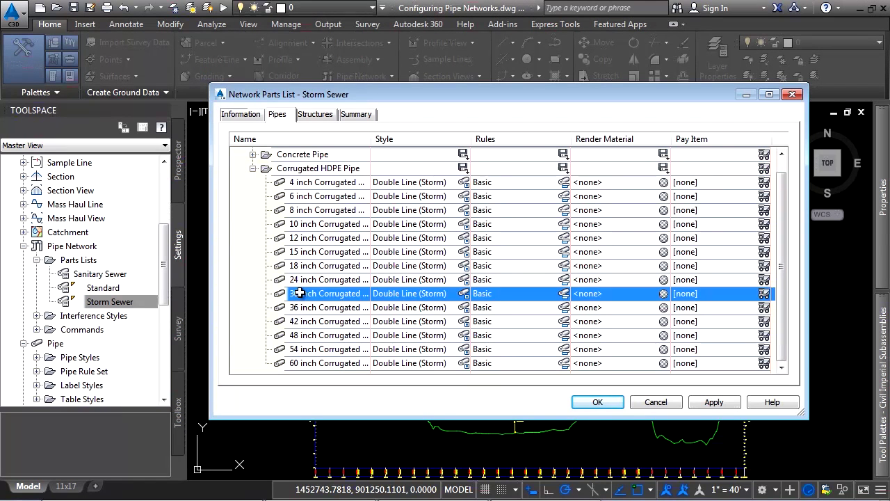
shift+click(321, 363)
right_click(306, 309)
click(344, 316)
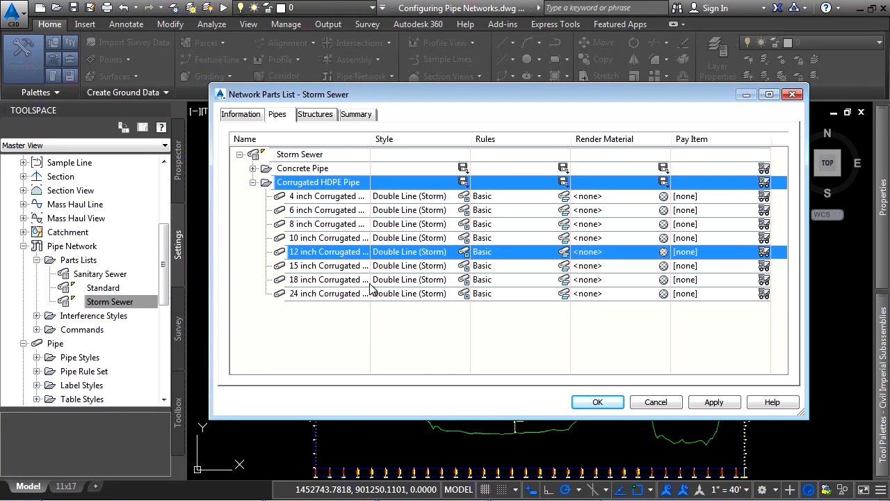
Rename the 4 inch corrugated HDPE pipe size as 4" HDPE.
click(321, 197)
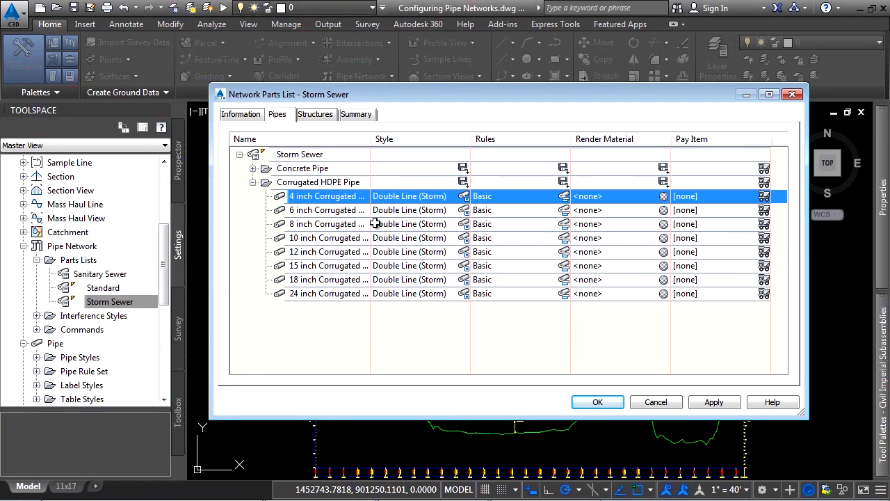
click(326, 199)
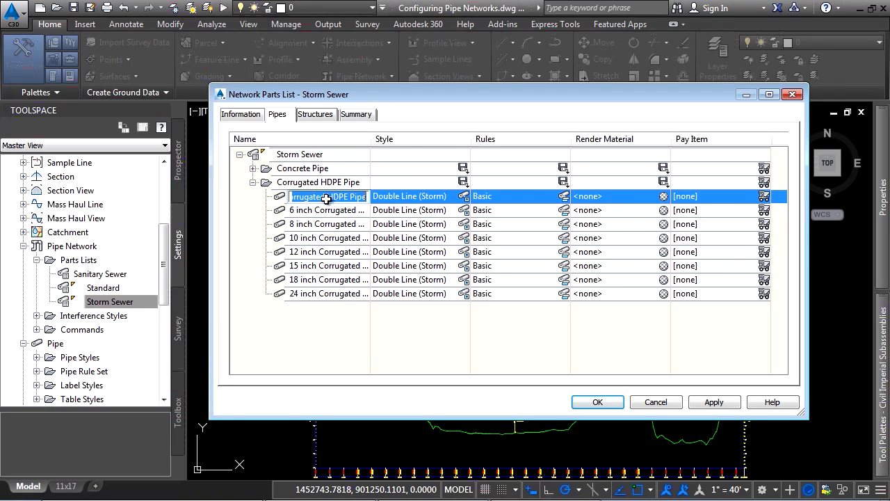
text(4)
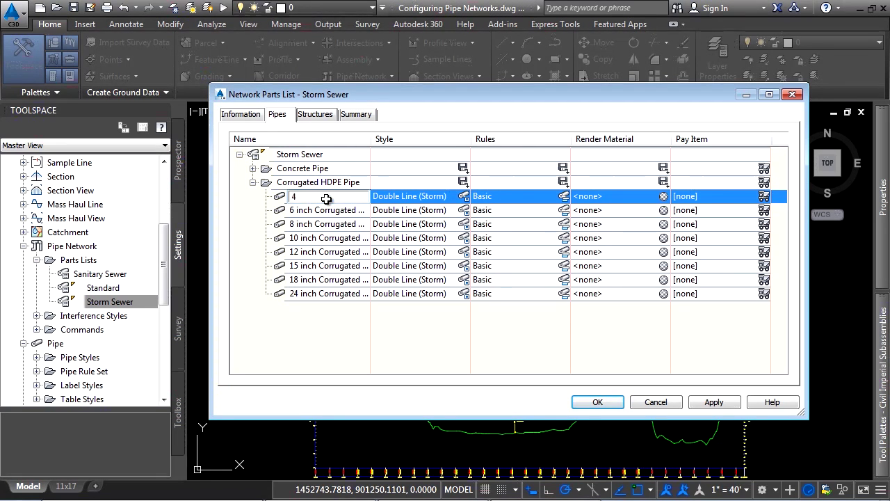
text(" HDPE)
key(Return)
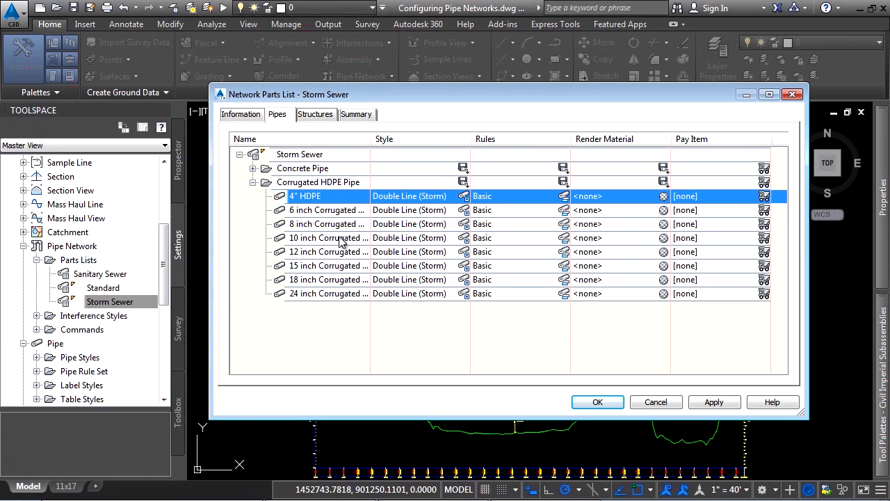
Widen the Name column in the pipes list and check the pipe style assigned to the Corrugated HDPE Pipe family without changing it.
drag(370, 139, 394, 134)
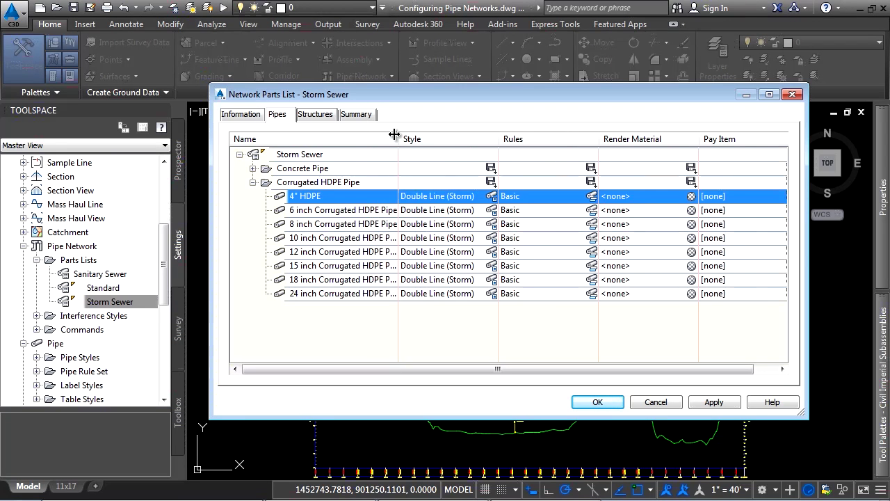
click(492, 183)
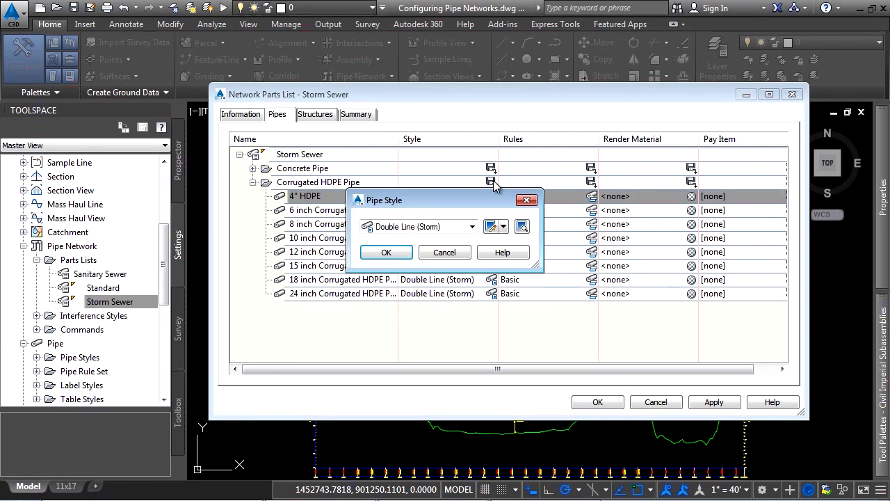
click(446, 252)
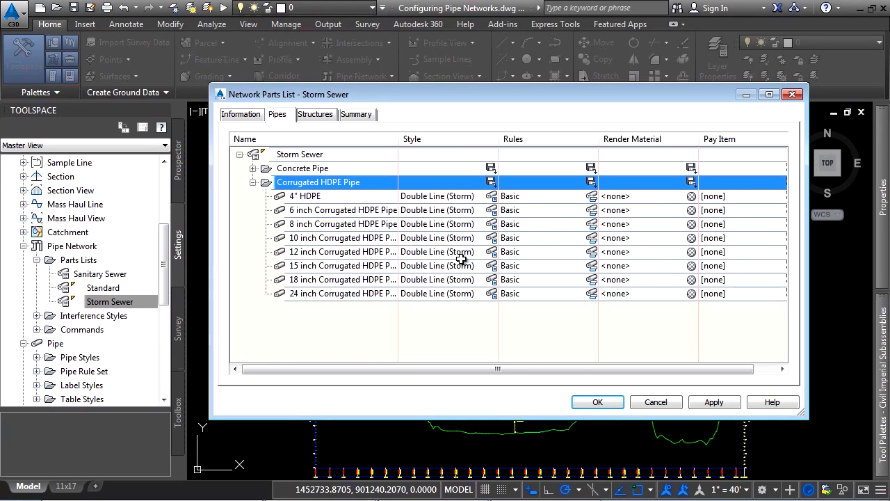
Add the Concrete Rectangular Winged Headwall family from the part catalog to the Storm Sewer structures.
click(323, 115)
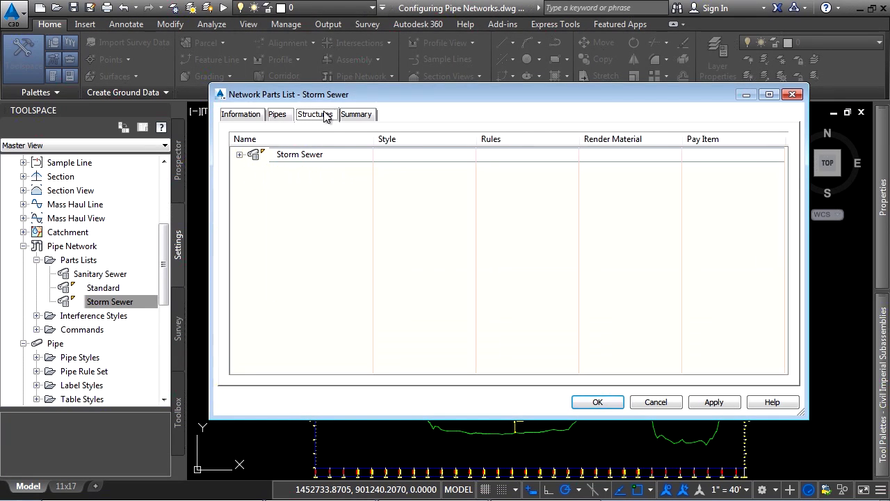
right_click(292, 154)
click(323, 162)
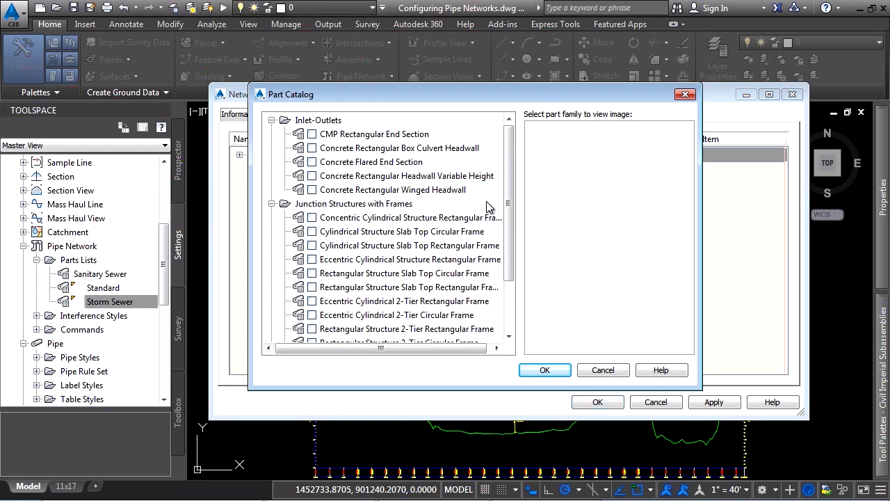
click(414, 189)
click(313, 189)
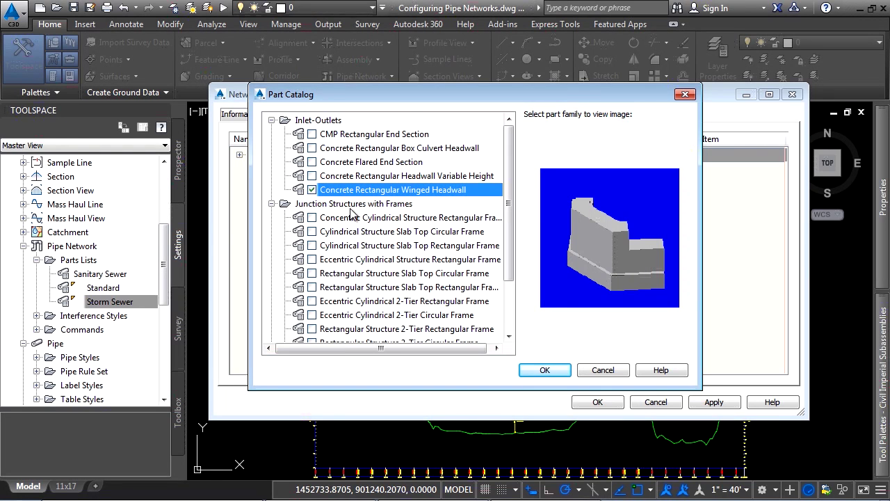
click(545, 369)
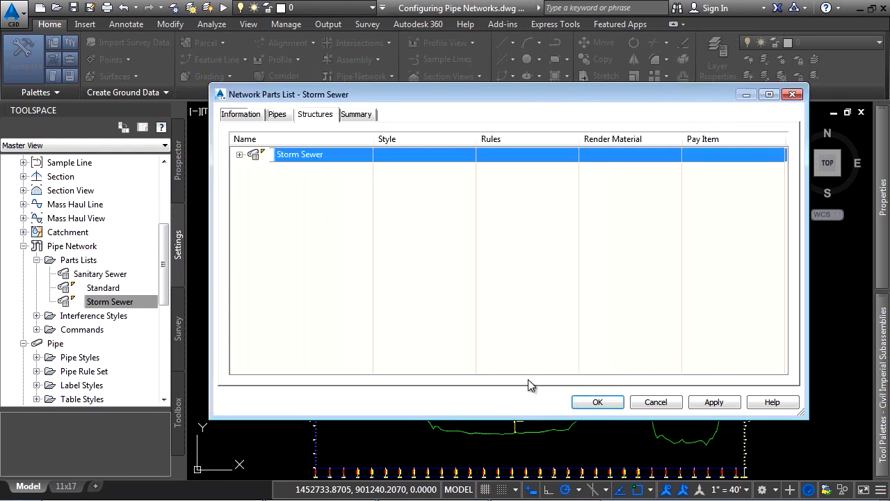
Add a part size with a 45 inch structure height to the Concrete Rectangular Winged Headwall family.
click(239, 154)
click(292, 225)
right_click(299, 226)
click(306, 233)
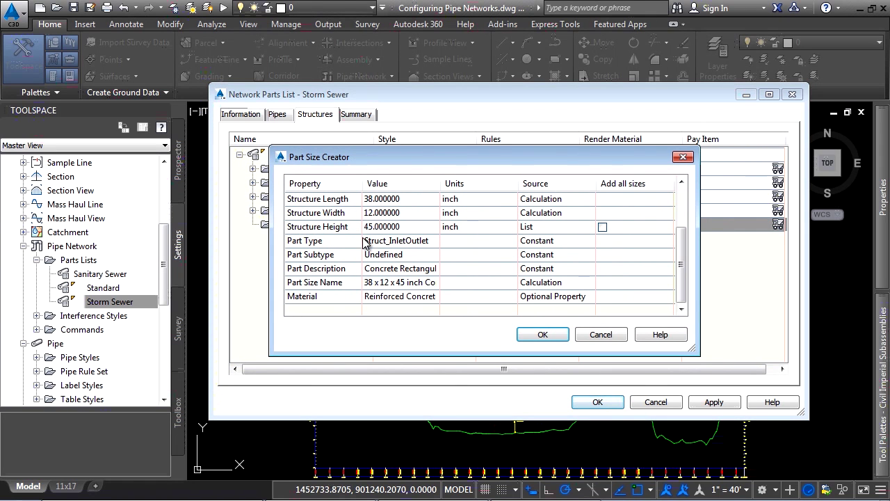
click(412, 230)
click(412, 231)
click(434, 228)
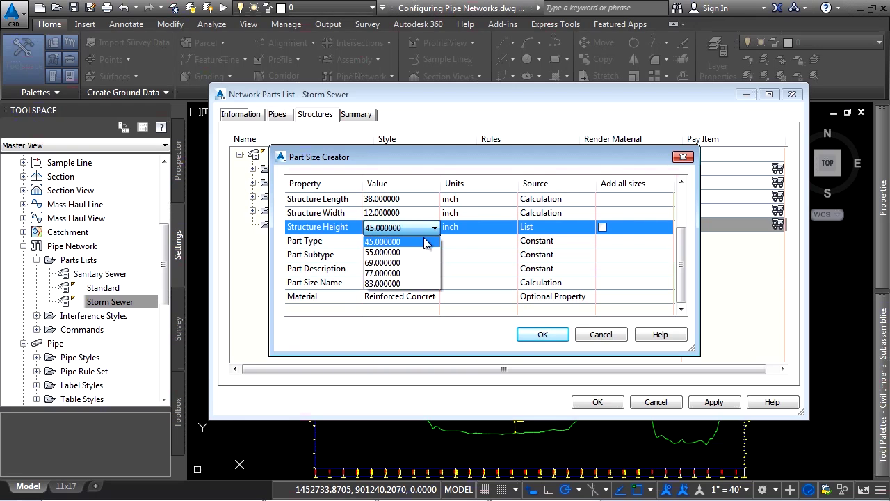
click(425, 242)
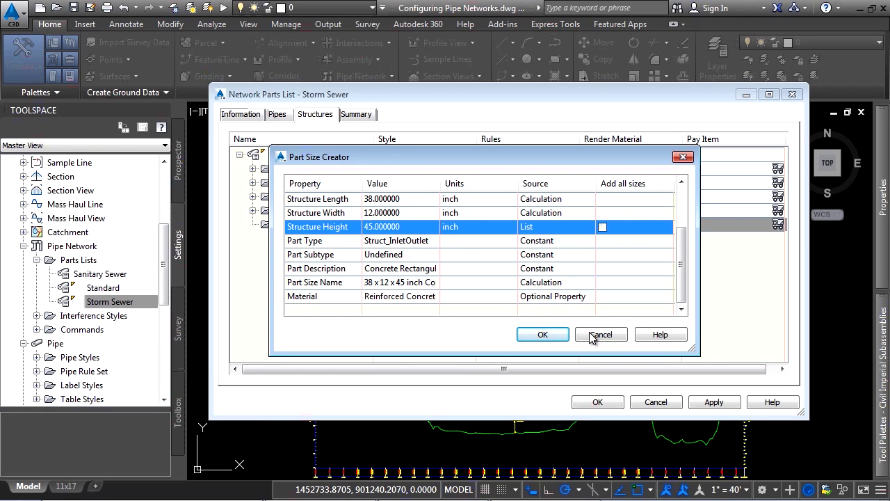
click(543, 335)
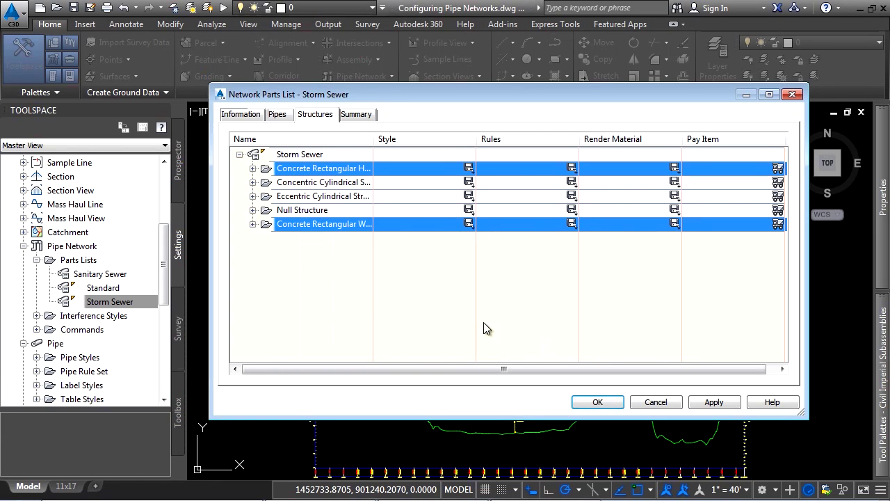
Add another Concrete Rectangular Winged Headwall part size with a structure height of 69 inches.
click(253, 224)
click(347, 223)
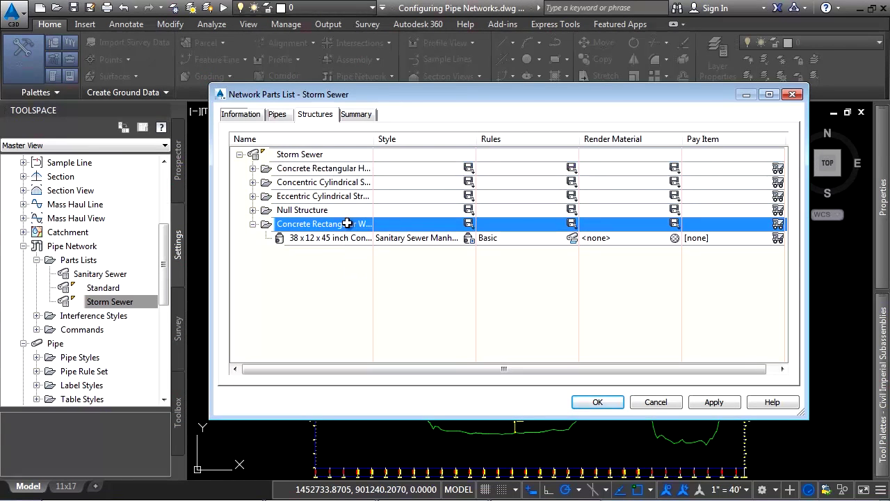
right_click(347, 223)
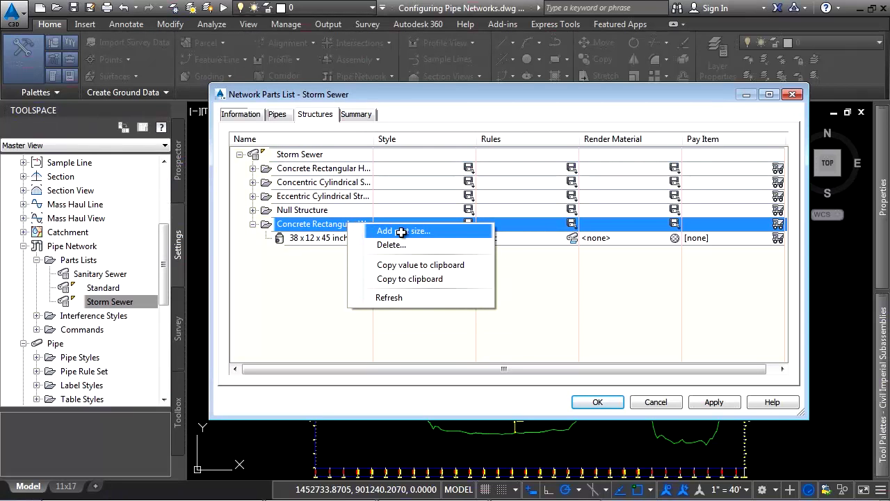
click(401, 232)
click(411, 229)
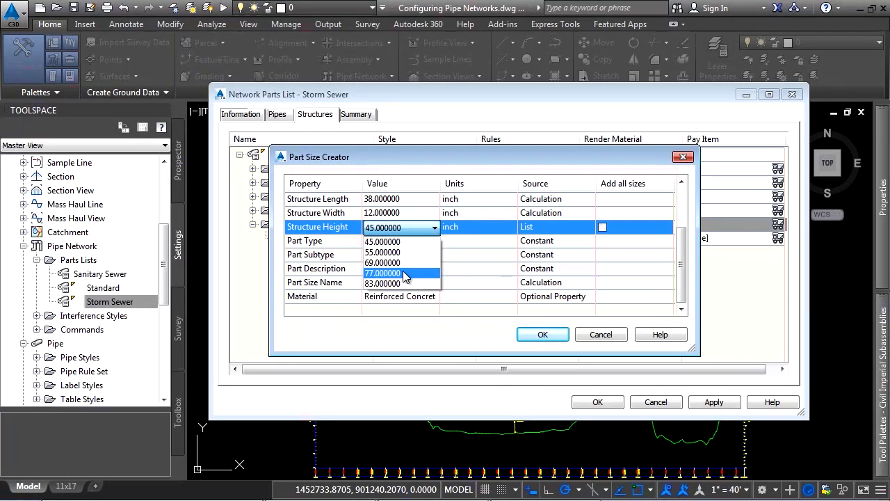
click(404, 262)
click(542, 335)
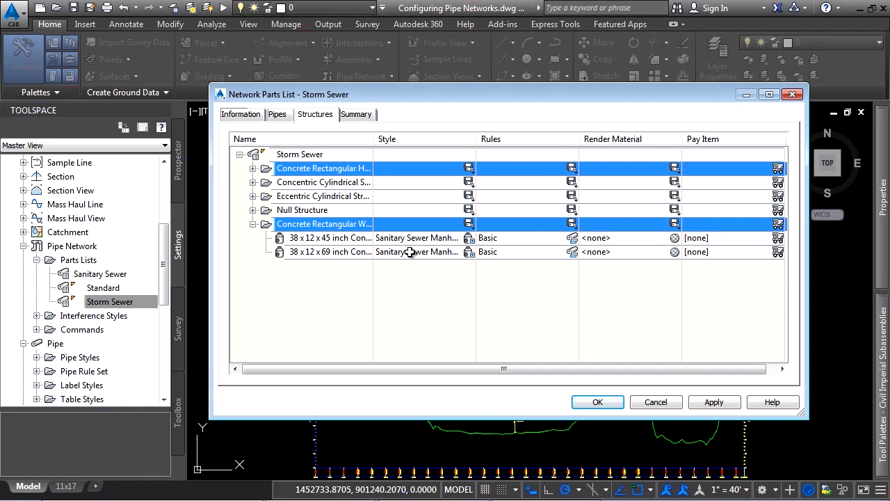
Set the structure style of the whole Concrete Rectangular Winged Headwall family to Headwall.
click(469, 223)
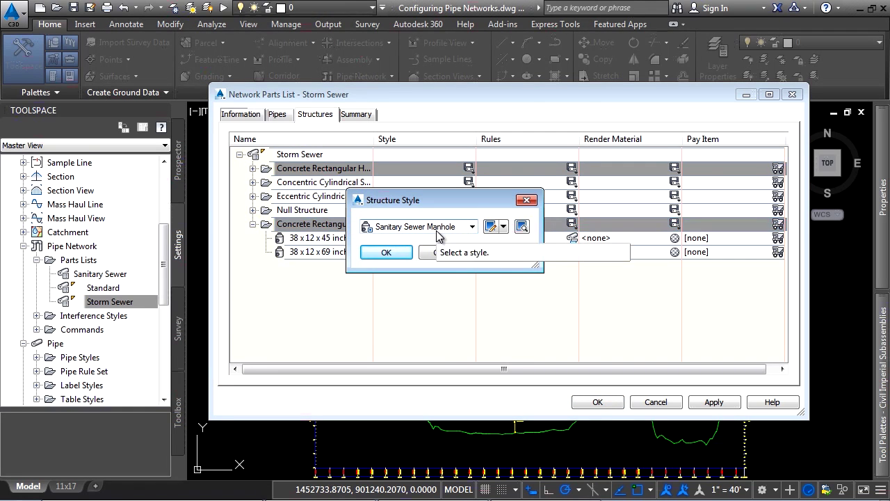
click(437, 231)
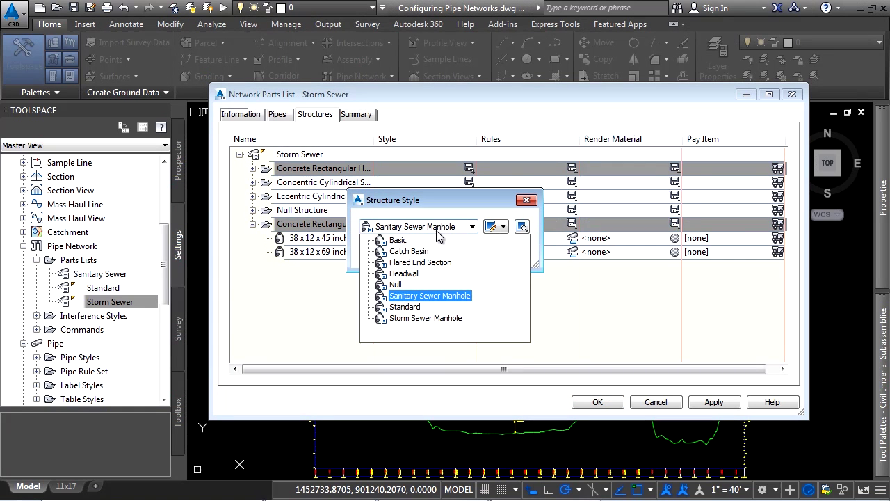
click(409, 279)
click(387, 252)
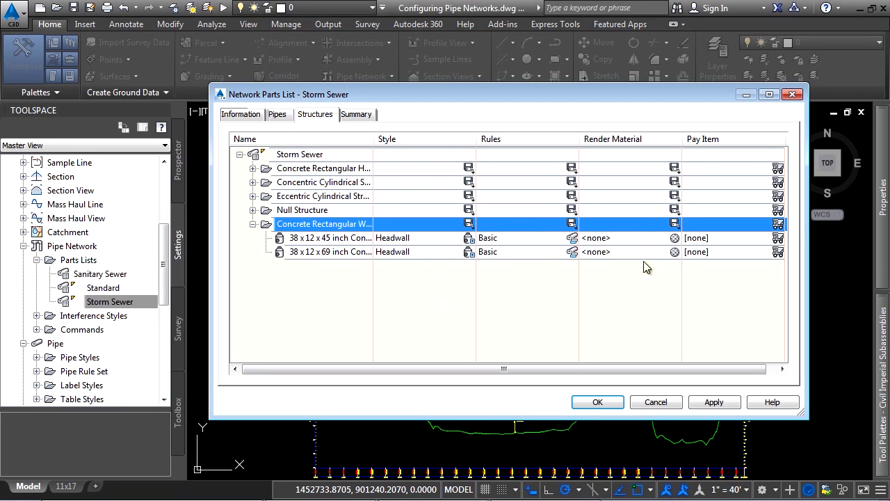
Assign the Concrete.Cast-In-Place.Flat.Grey.1 render material to the entire Concrete Rectangular Winged Headwall family.
click(674, 224)
click(477, 228)
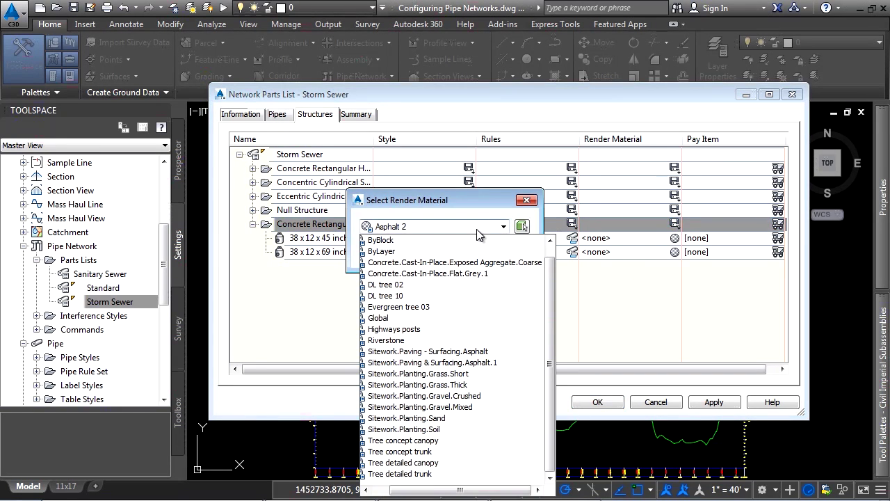
click(439, 273)
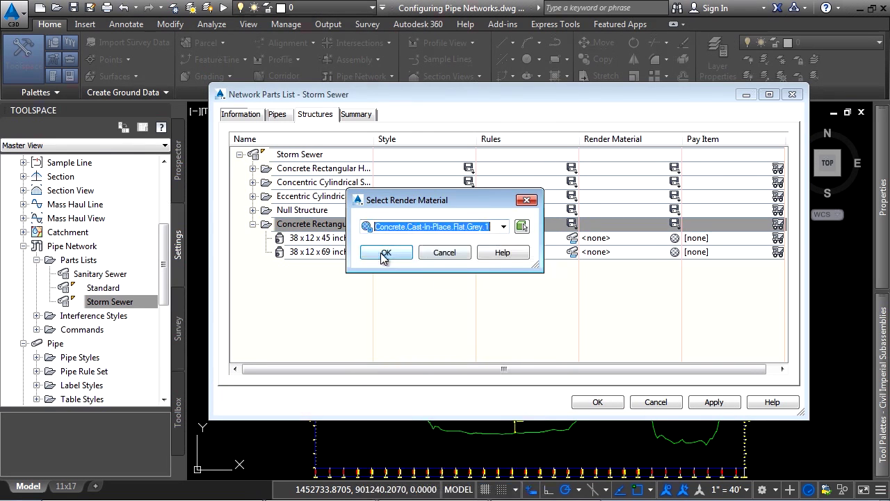
click(387, 253)
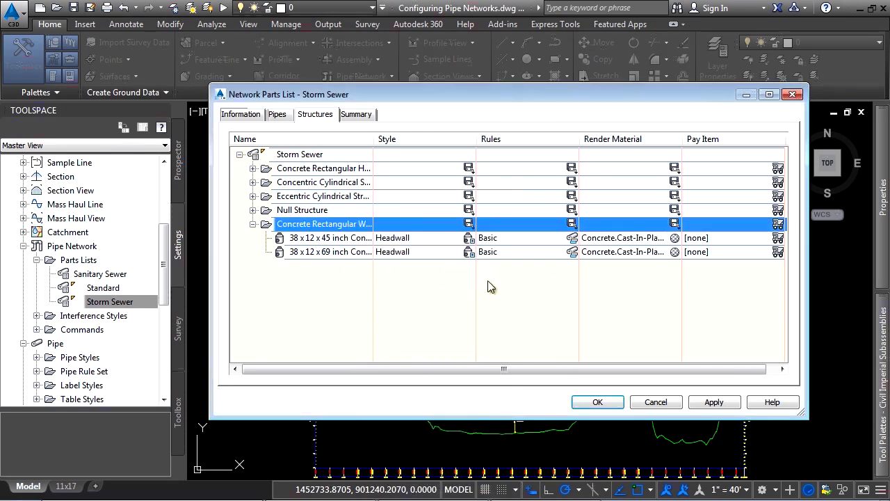
Browse the pay items available for the winged headwall without assigning one, and accept the Storm Sewer parts list changes.
click(776, 239)
click(346, 272)
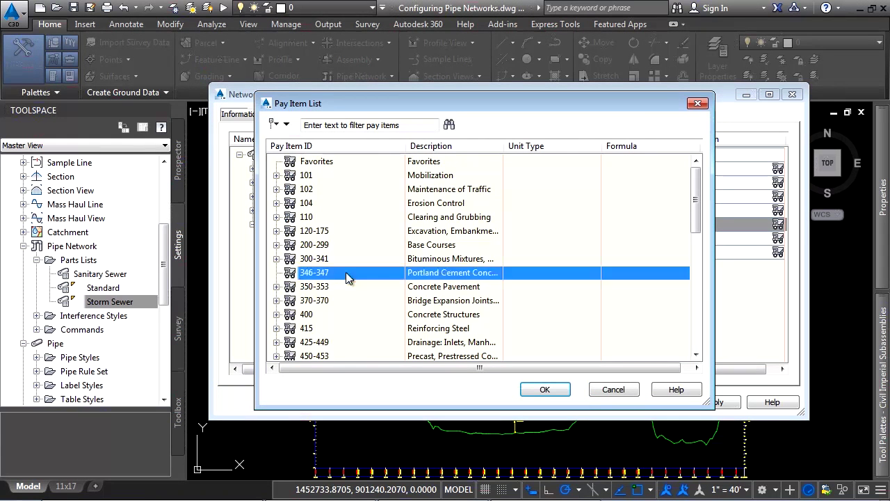
scroll(346, 272, down, 1)
scroll(346, 272, down, 7)
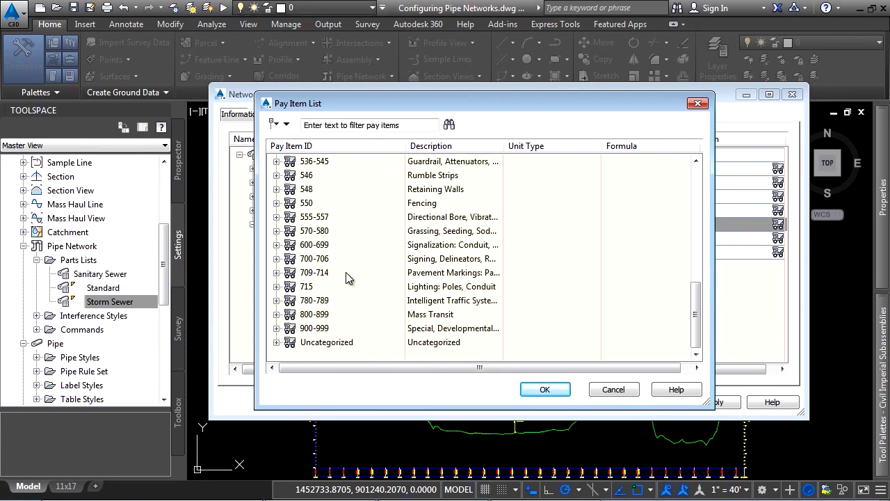
click(630, 396)
click(598, 403)
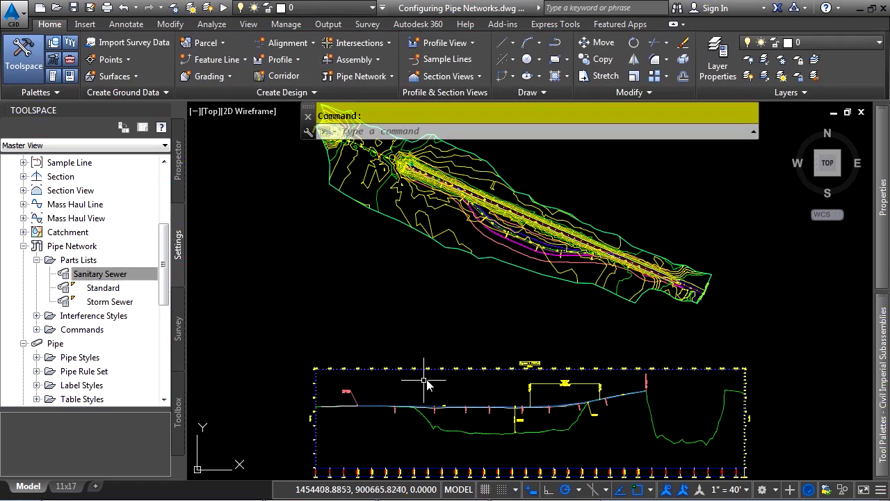